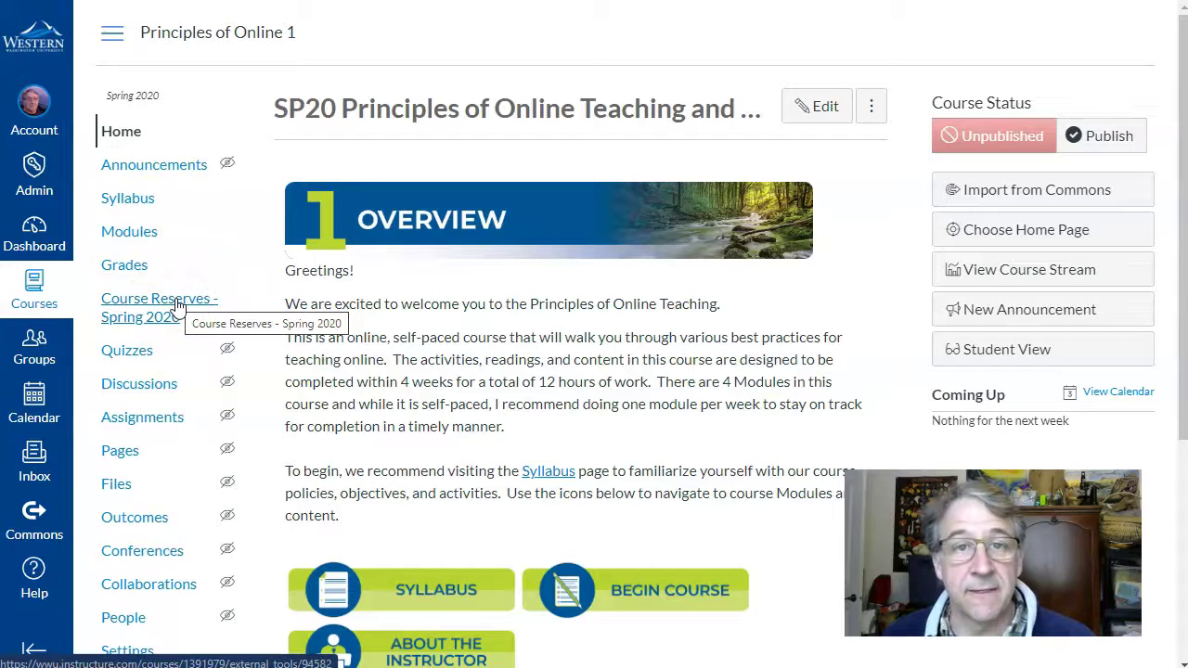
Open the Course Reserves - Spring 2020 page from the course navigation menu
click(178, 306)
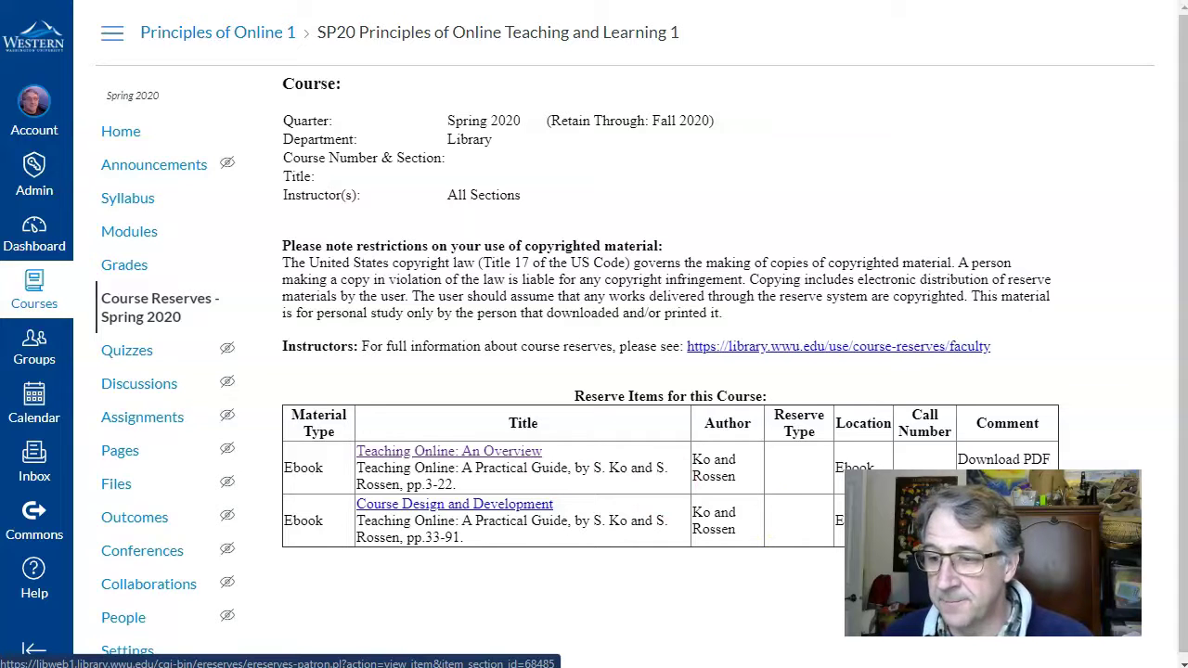
Open the reserve reading 'Teaching Online: An Overview' from the Reserve Items table
click(849, 477)
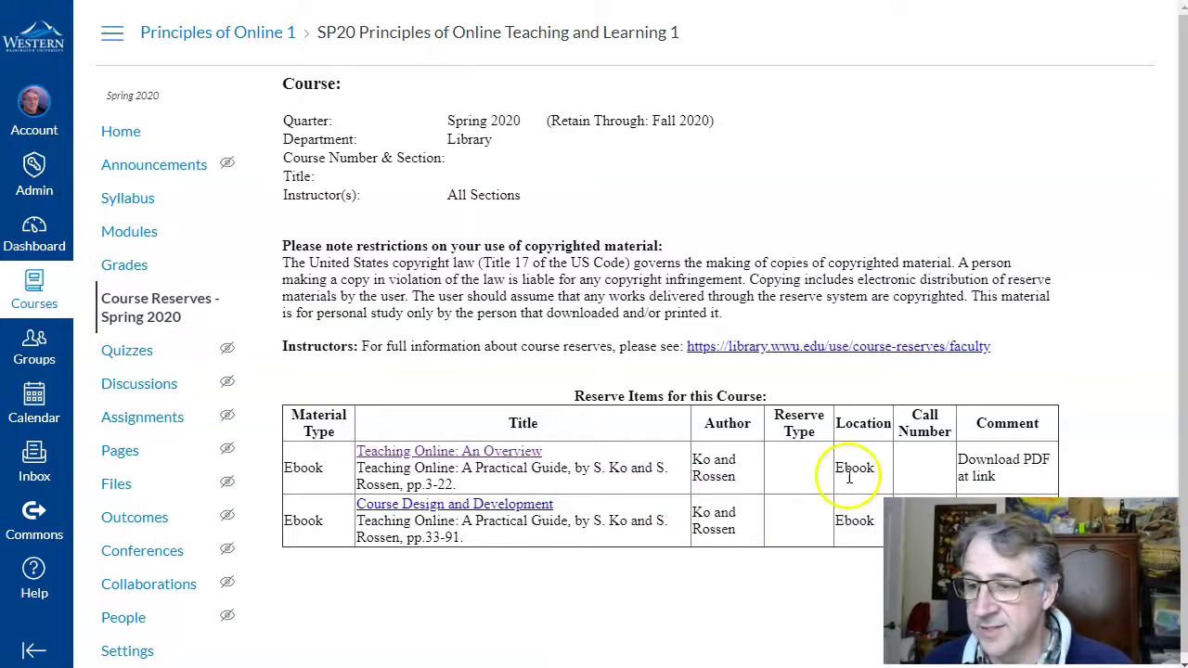
click(391, 452)
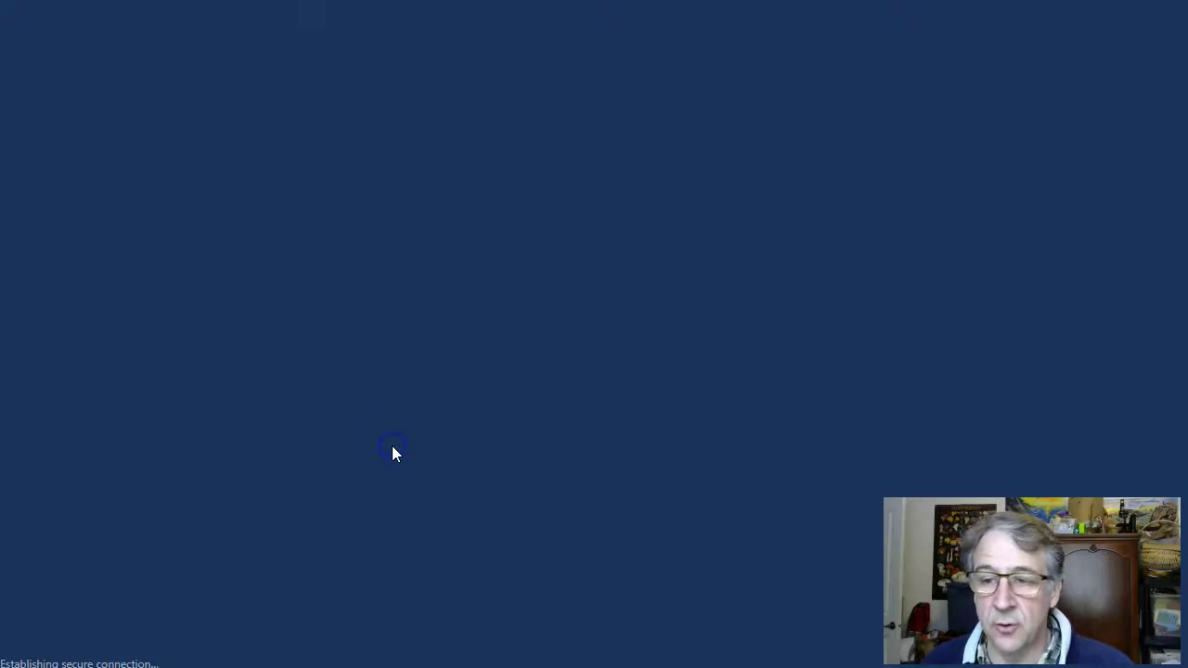
Log in to Taylor & Francis eBooks to reach the downloadable Teaching Online chapter
click(374, 498)
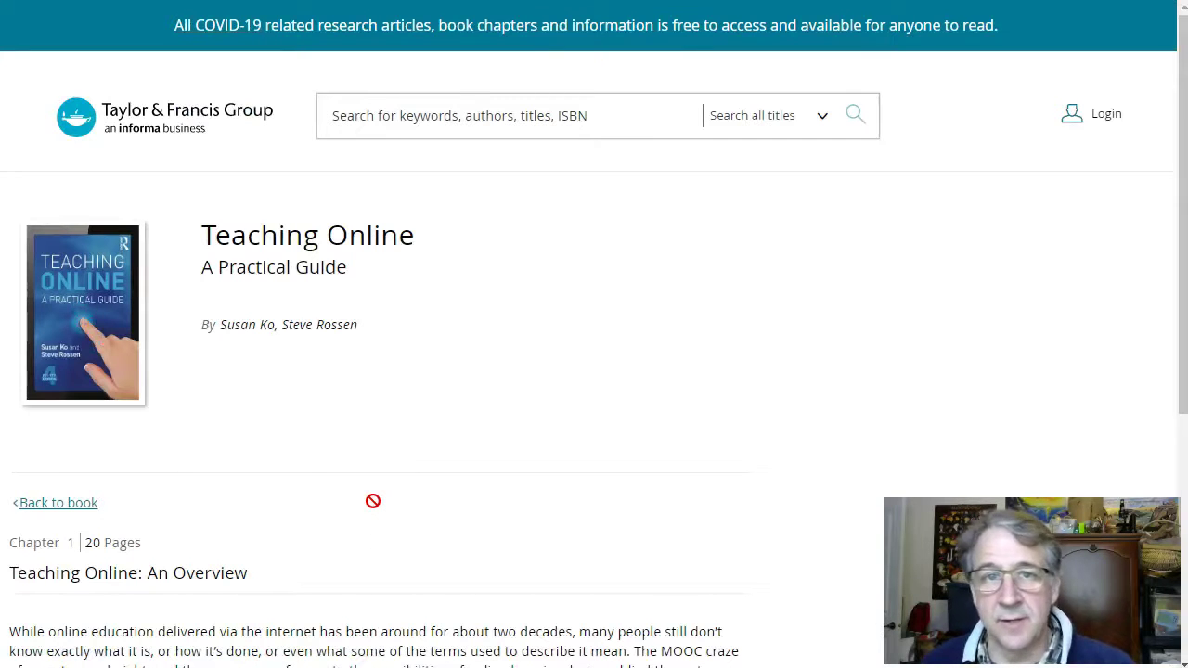
click(366, 445)
scroll(366, 451, down, 1)
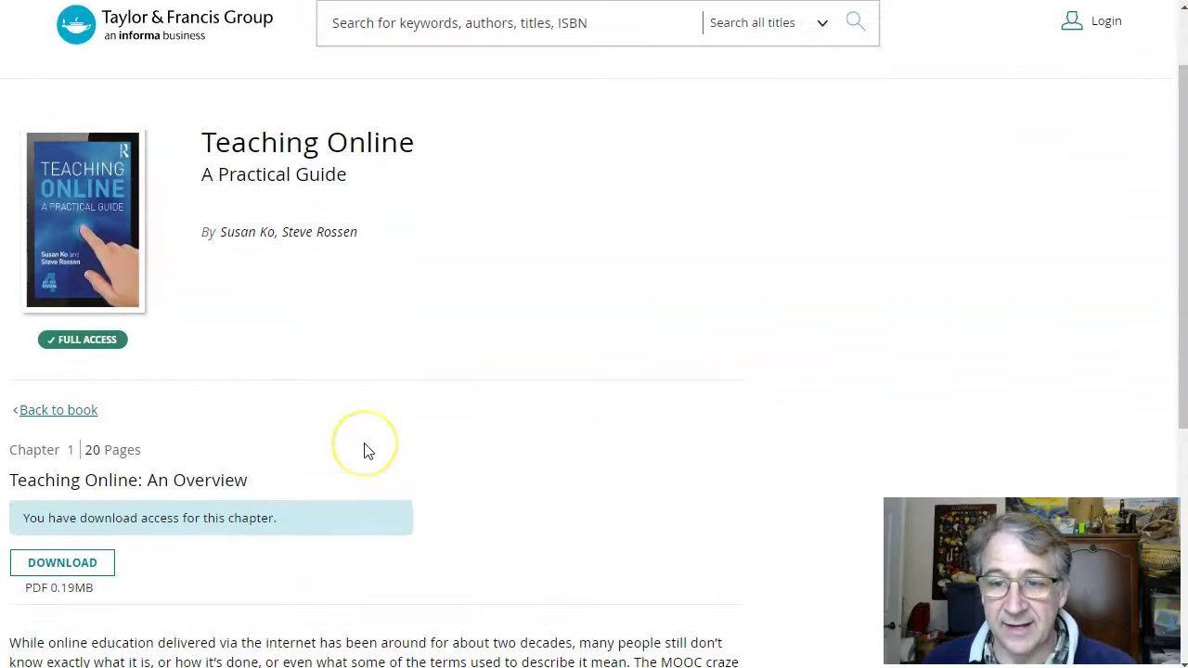
scroll(365, 451, up, 1)
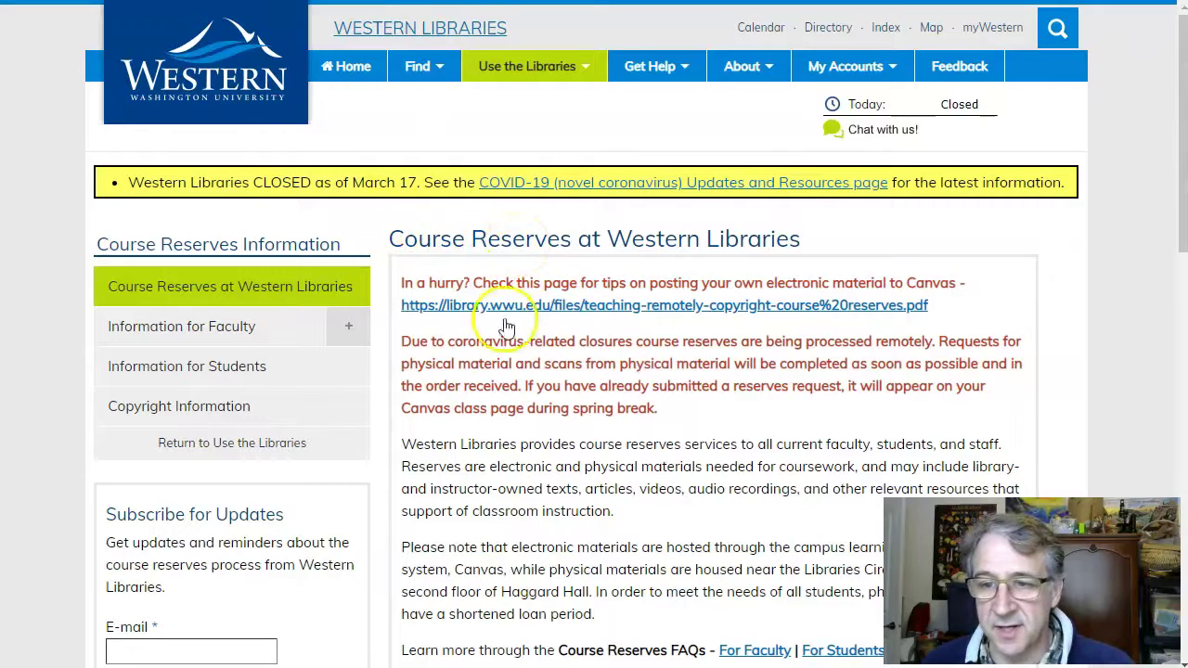
Open the Reserves Request Form via Information for Faculty
scroll(501, 325, down, 3)
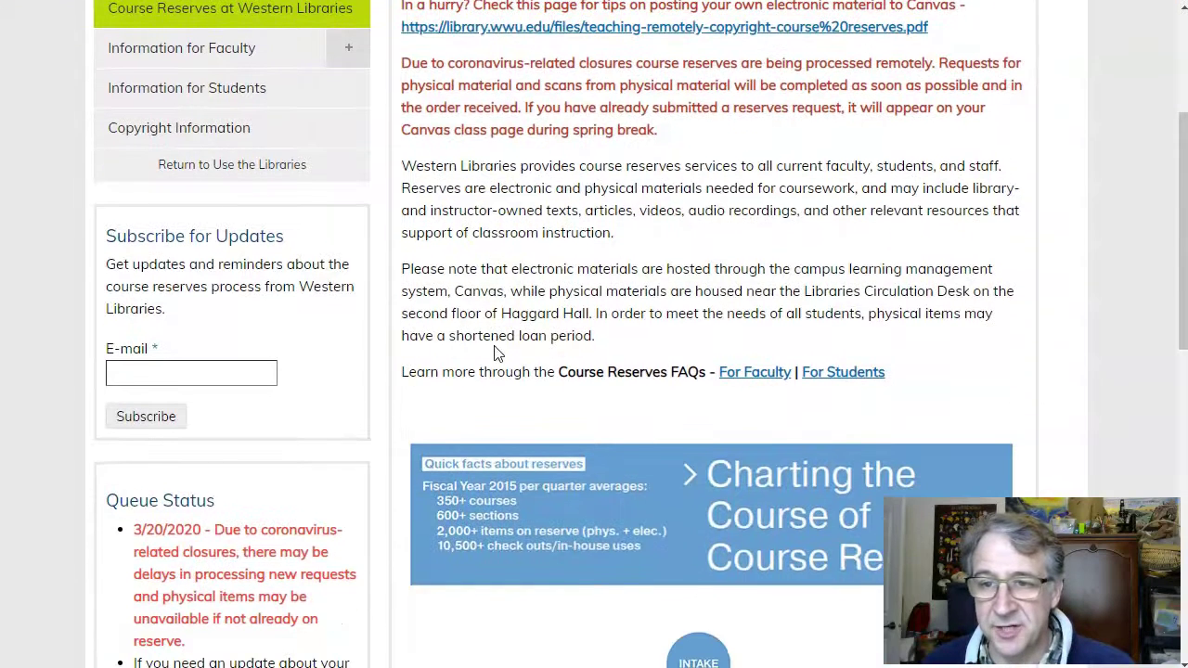
scroll(494, 353, up, 2)
click(252, 240)
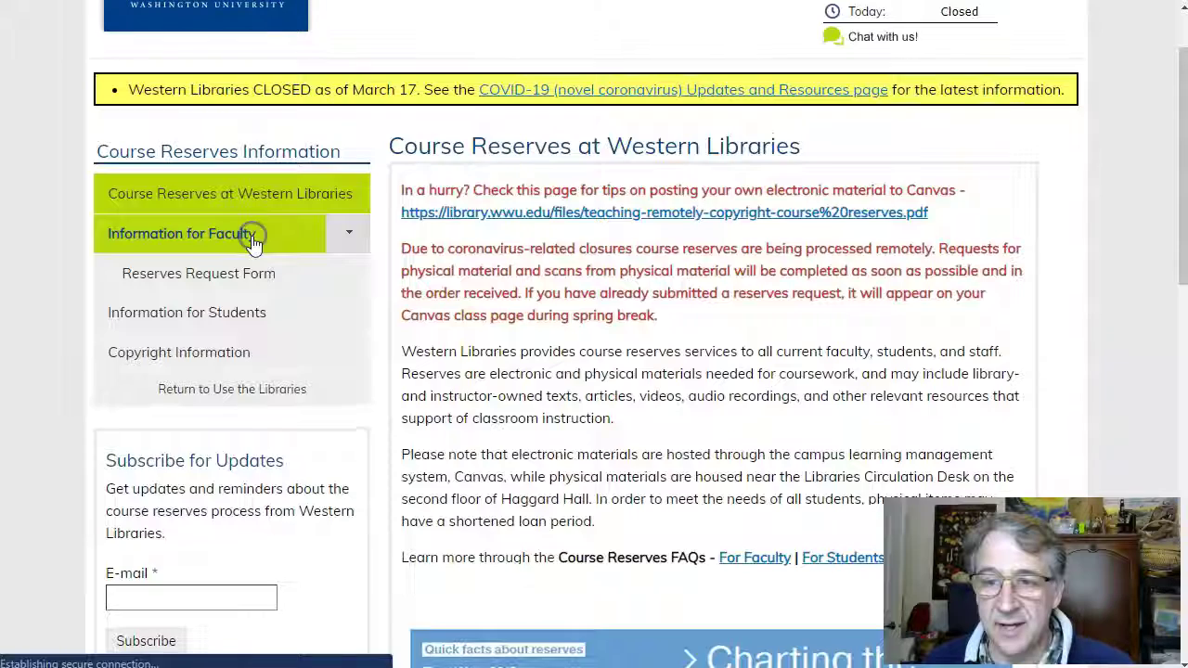
click(226, 367)
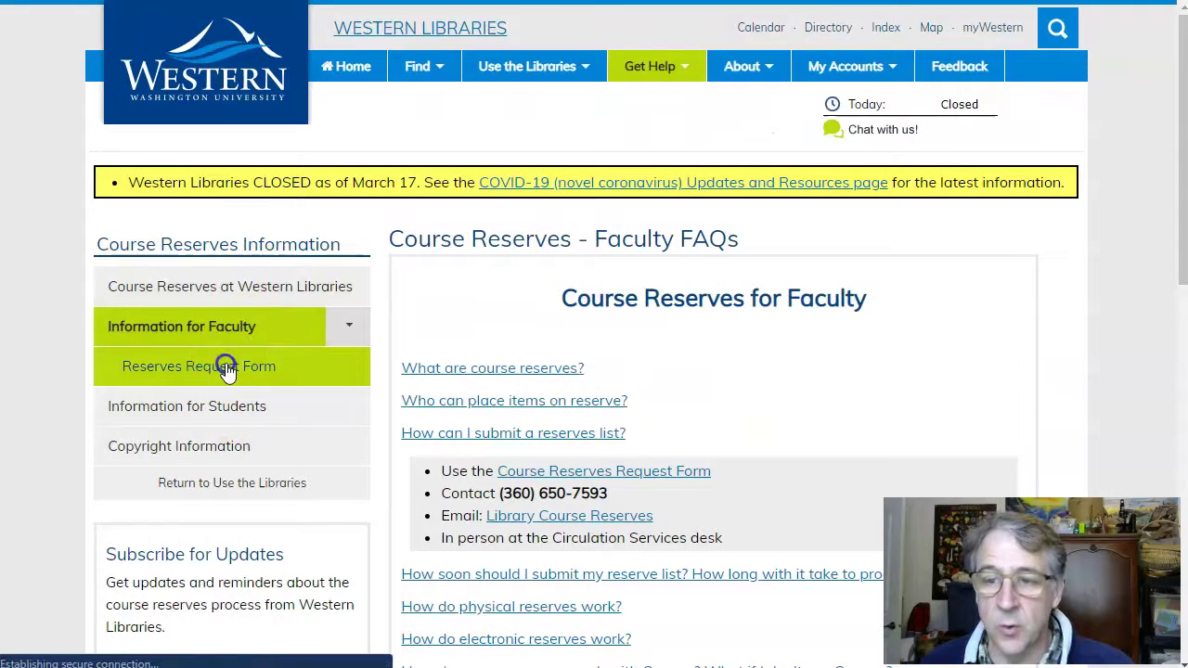
Scroll through the reserves request form, then return to the Using Video & Streaming Video page
scroll(441, 401, down, 5)
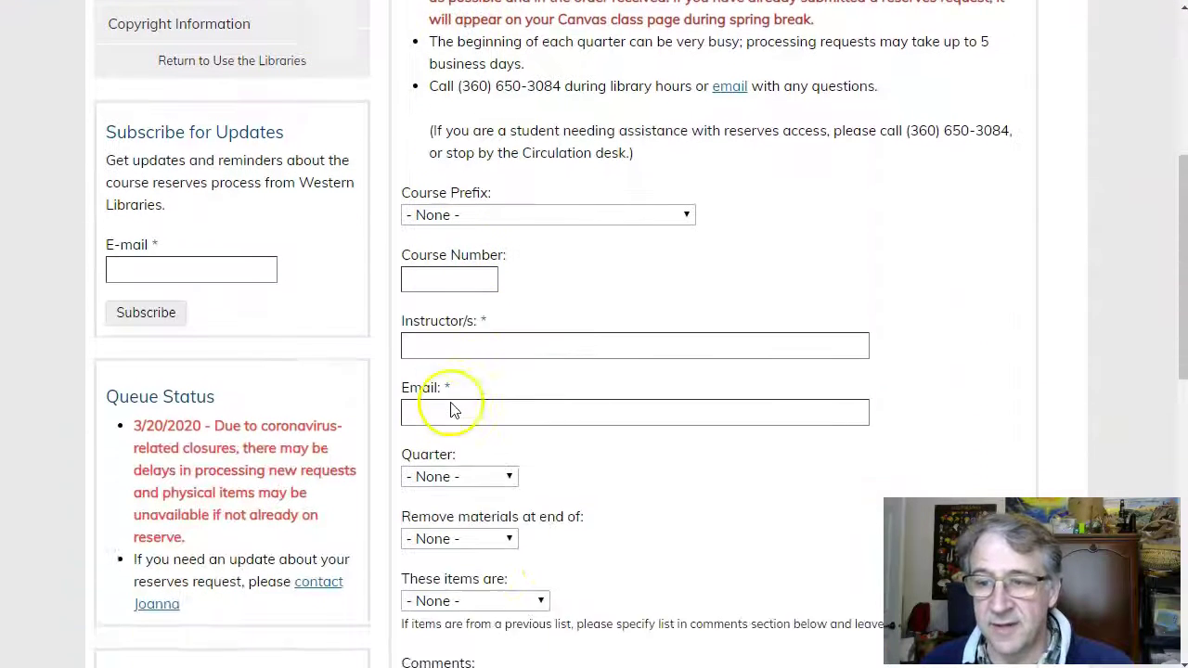
scroll(604, 473, down, 2)
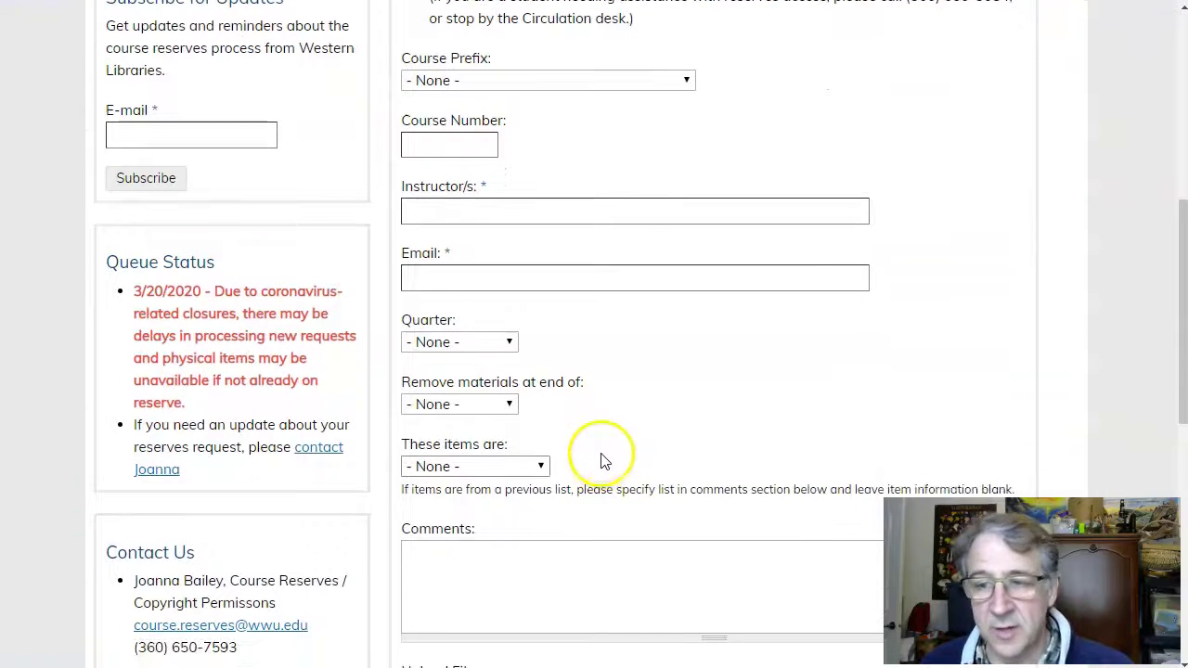
scroll(602, 464, down, 3)
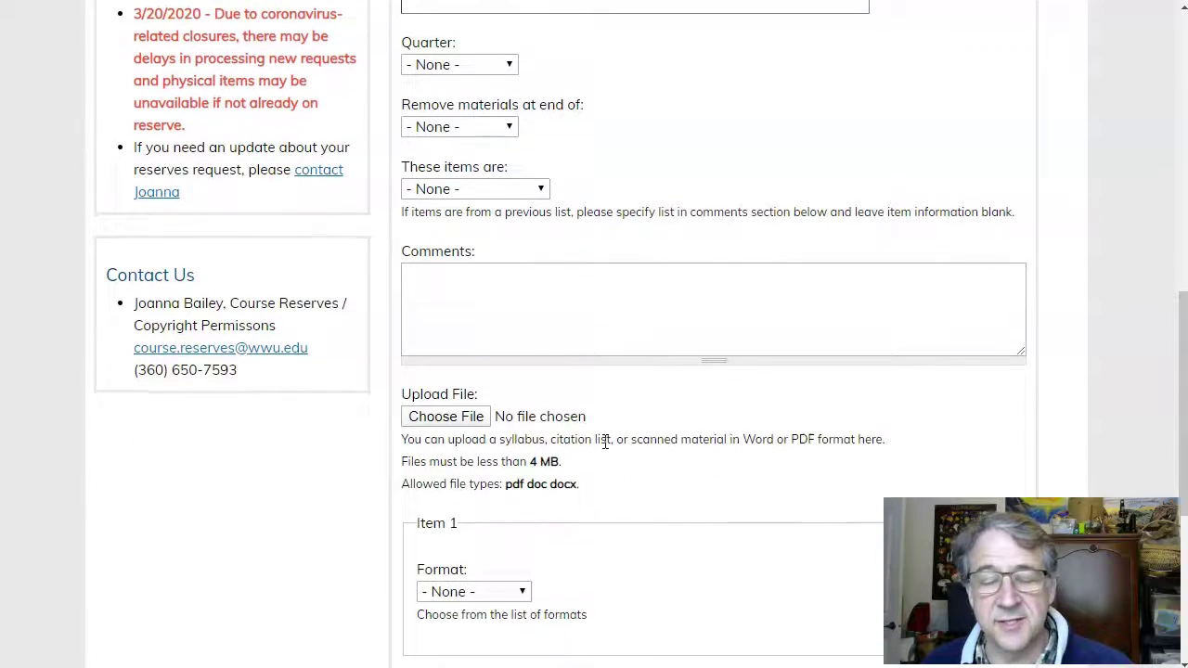
scroll(604, 440, up, 10)
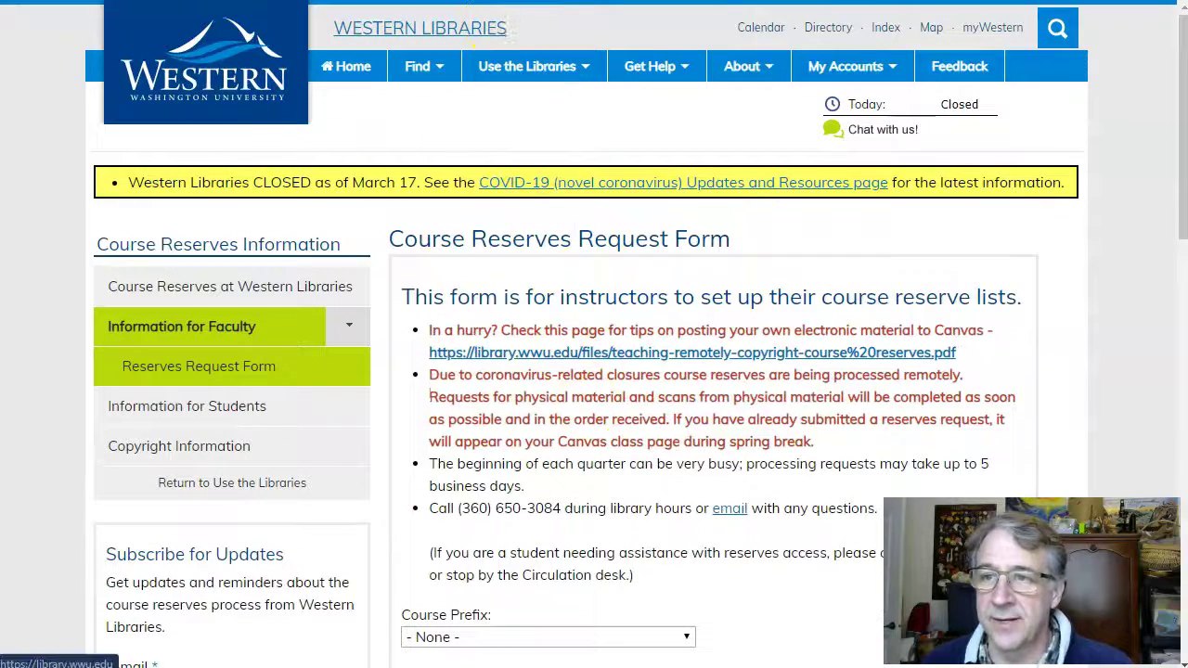
key(alt+Left)
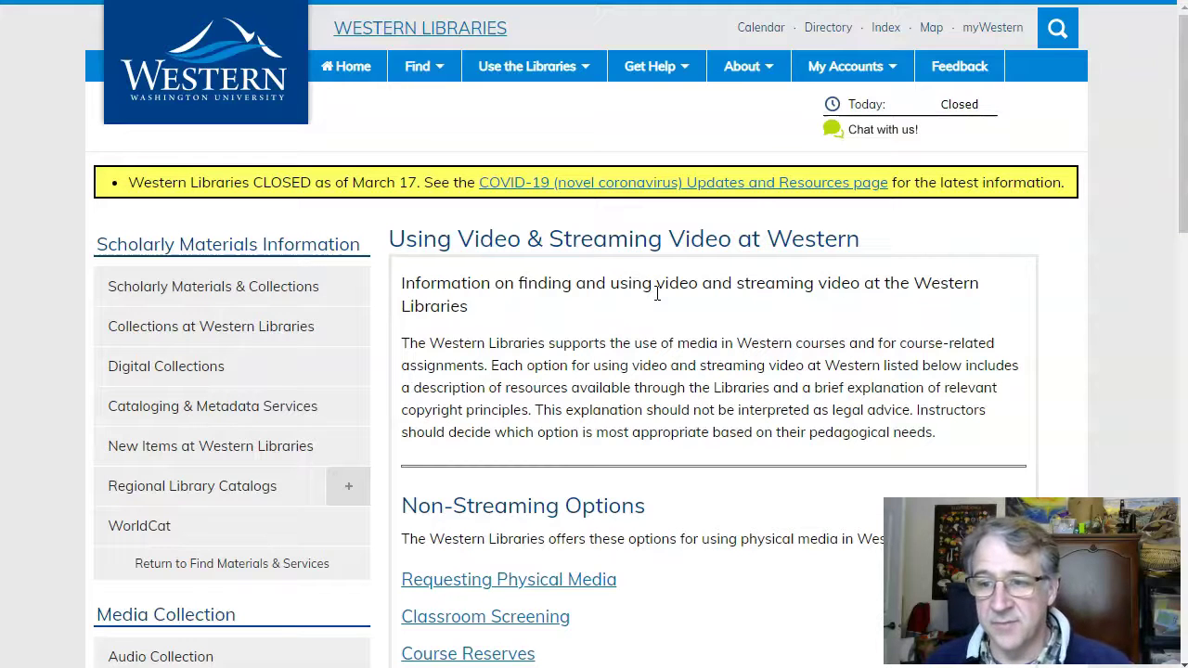
Expand 'Request that the Library Acquire Streaming Rights' and open the Streaming Digital Media Request Form
scroll(613, 363, down, 4)
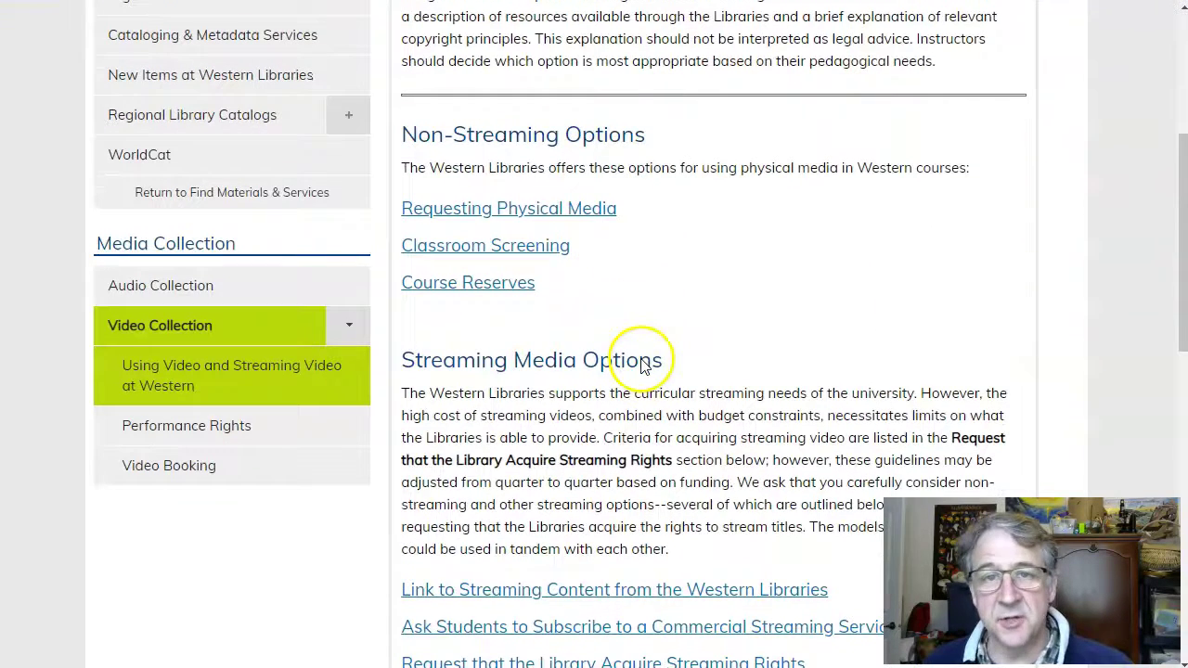
scroll(647, 341, down, 4)
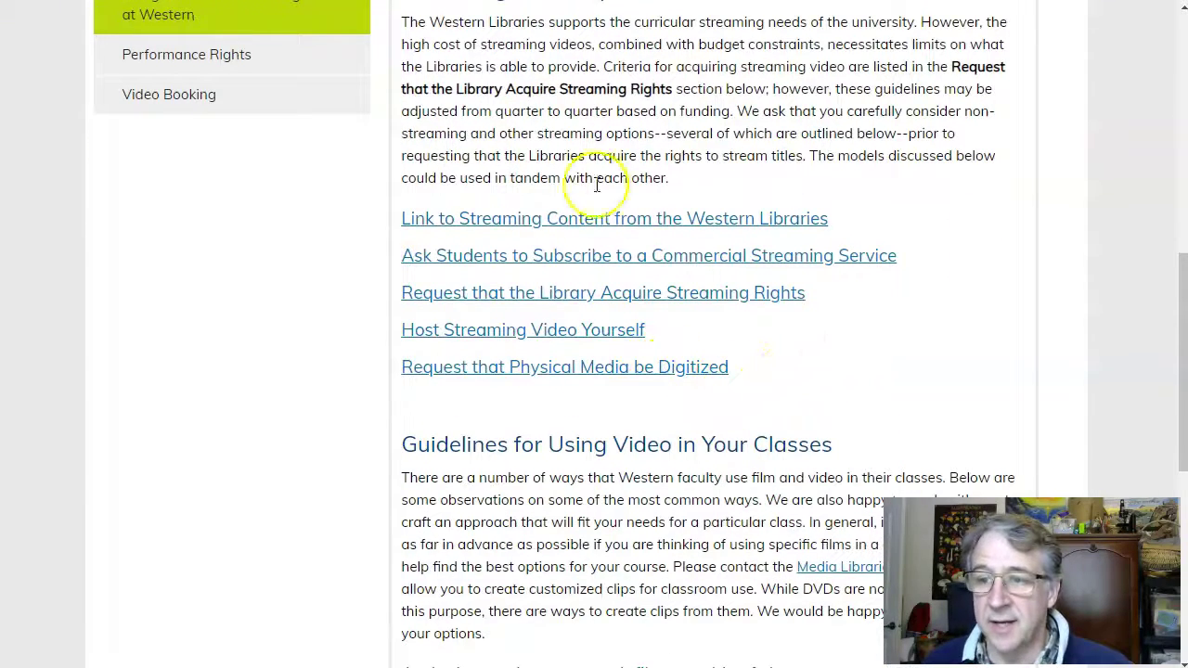
scroll(681, 254, up, 4)
scroll(681, 255, down, 5)
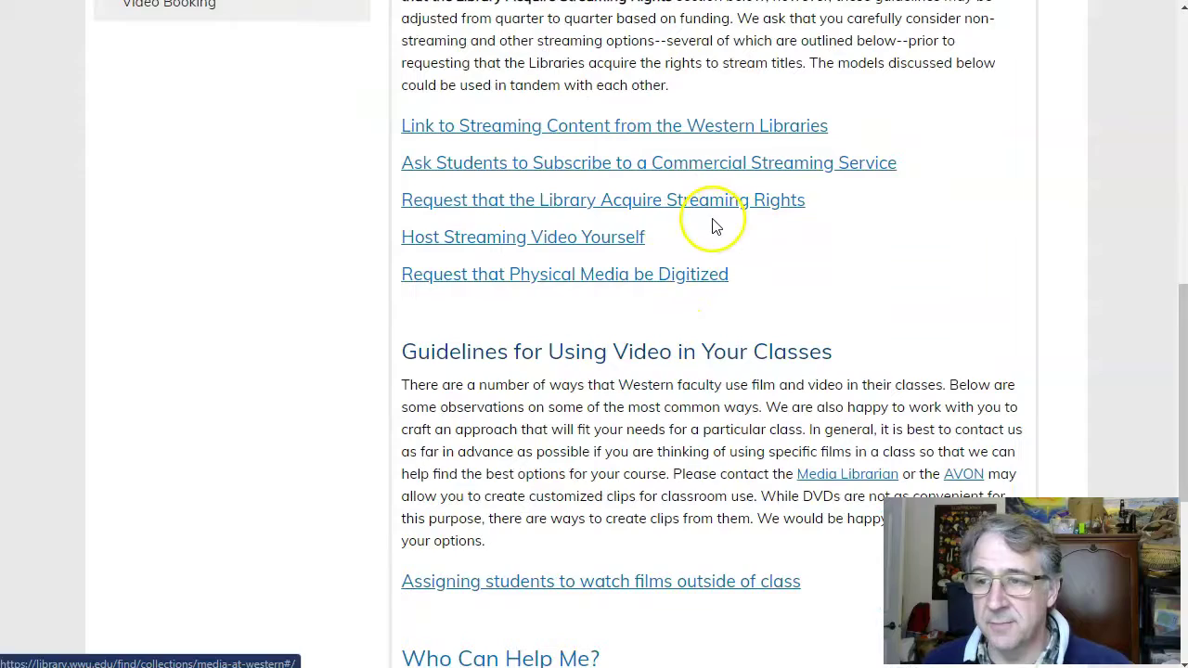
click(707, 202)
scroll(650, 290, down, 2)
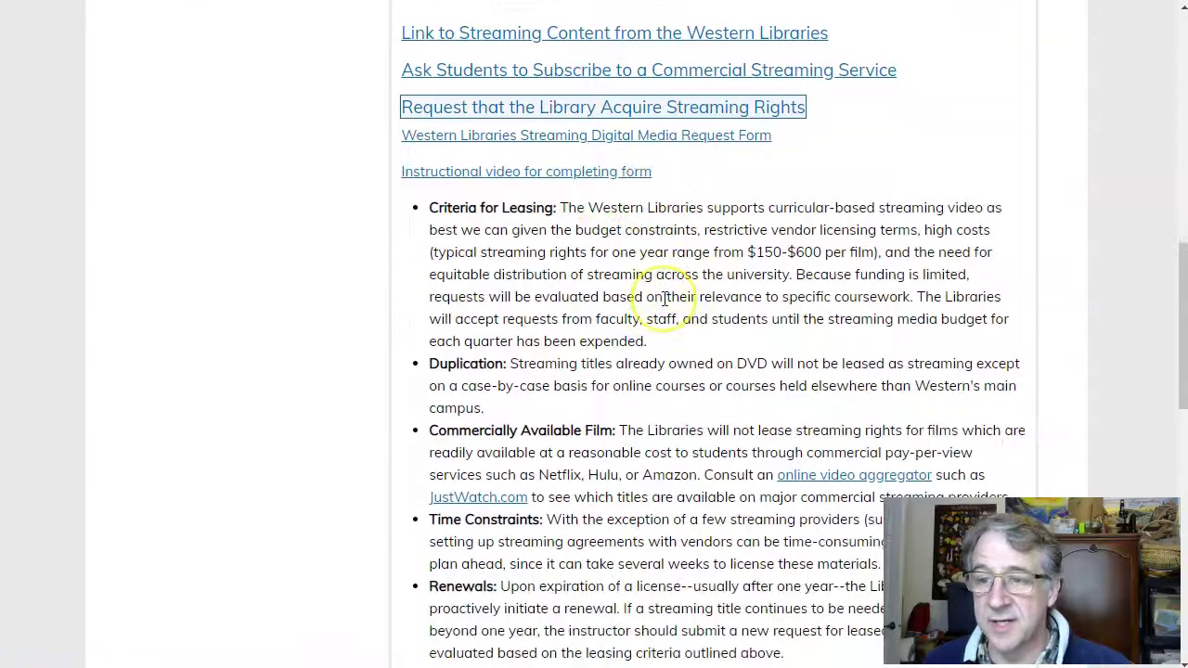
scroll(665, 299, up, 1)
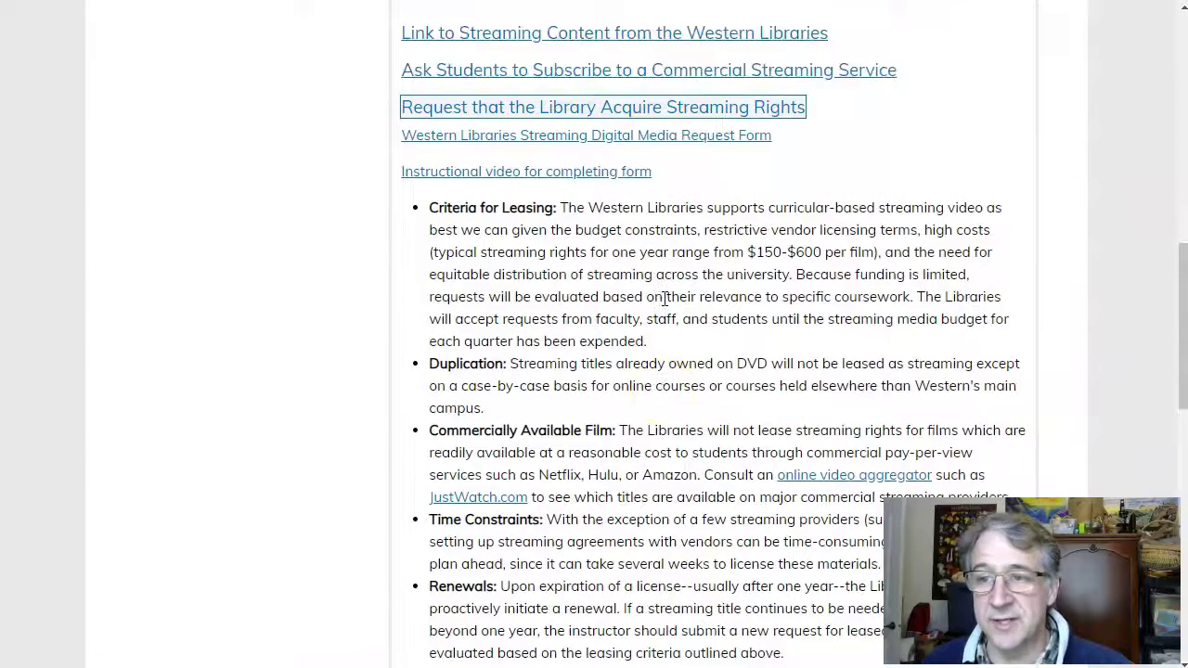
click(649, 136)
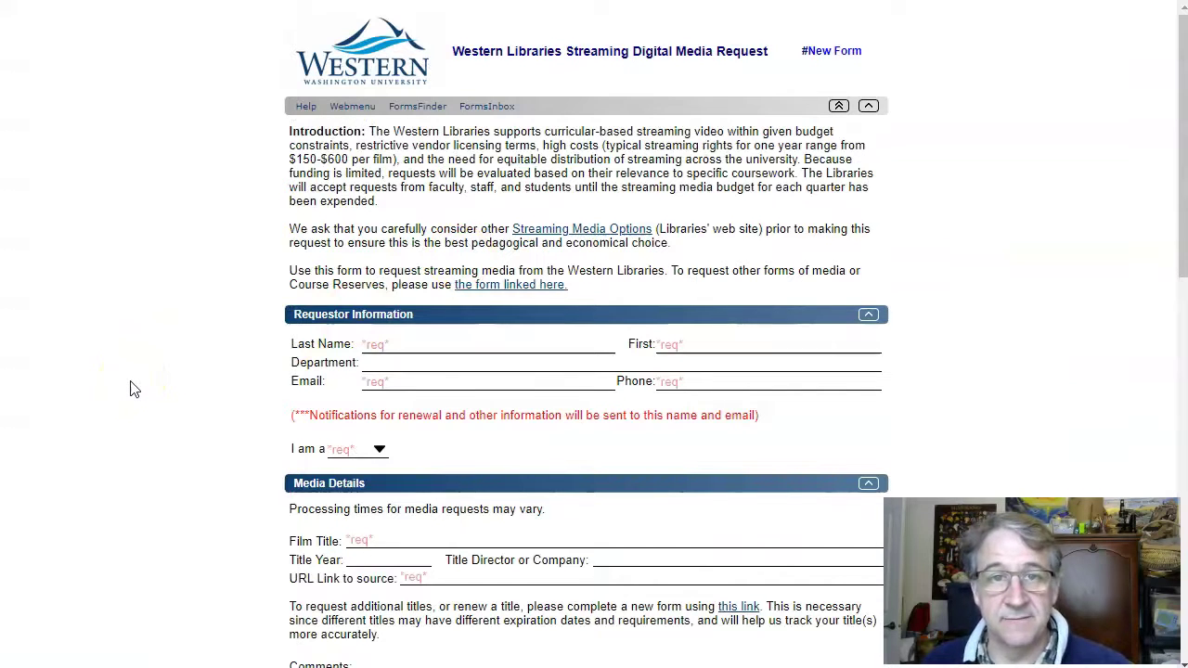
Review the blank streaming media eform, then switch to the Canvas Extra Sandbox Modules tab
scroll(130, 389, down, 3)
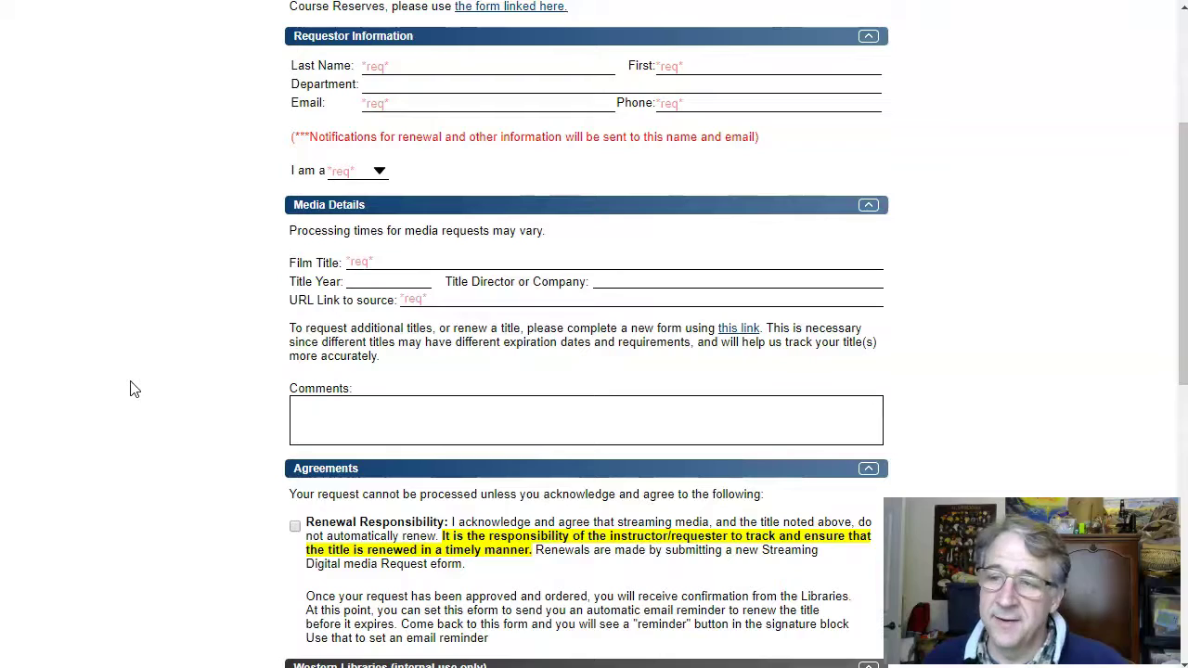
scroll(130, 388, down, 5)
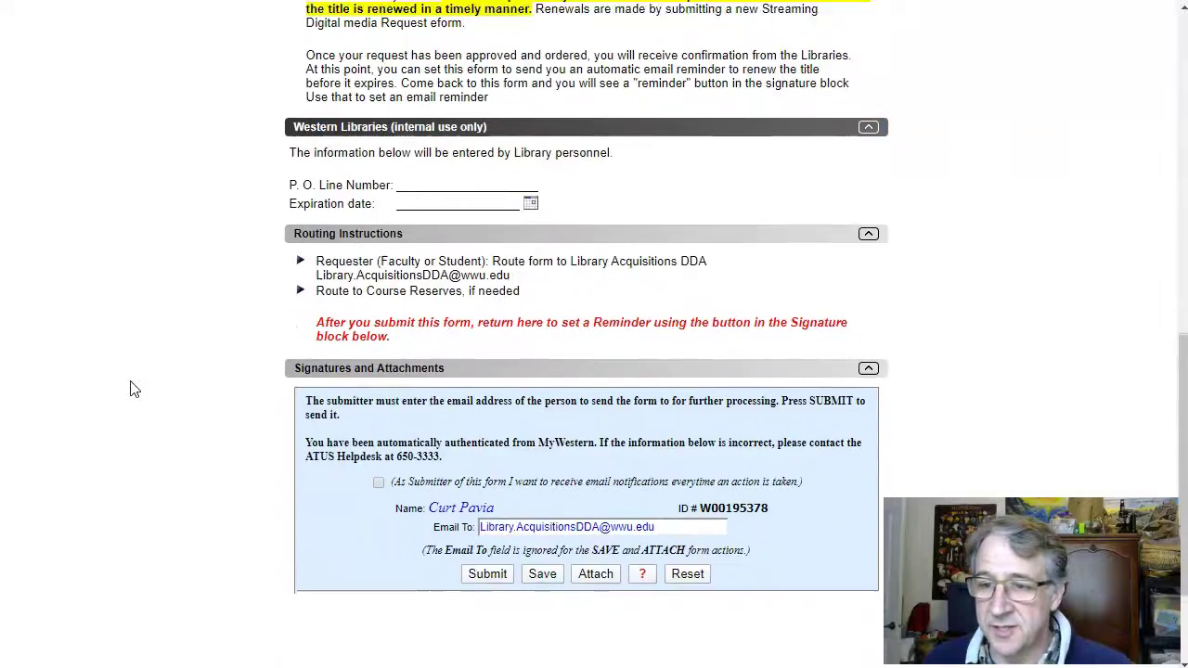
scroll(130, 388, up, 8)
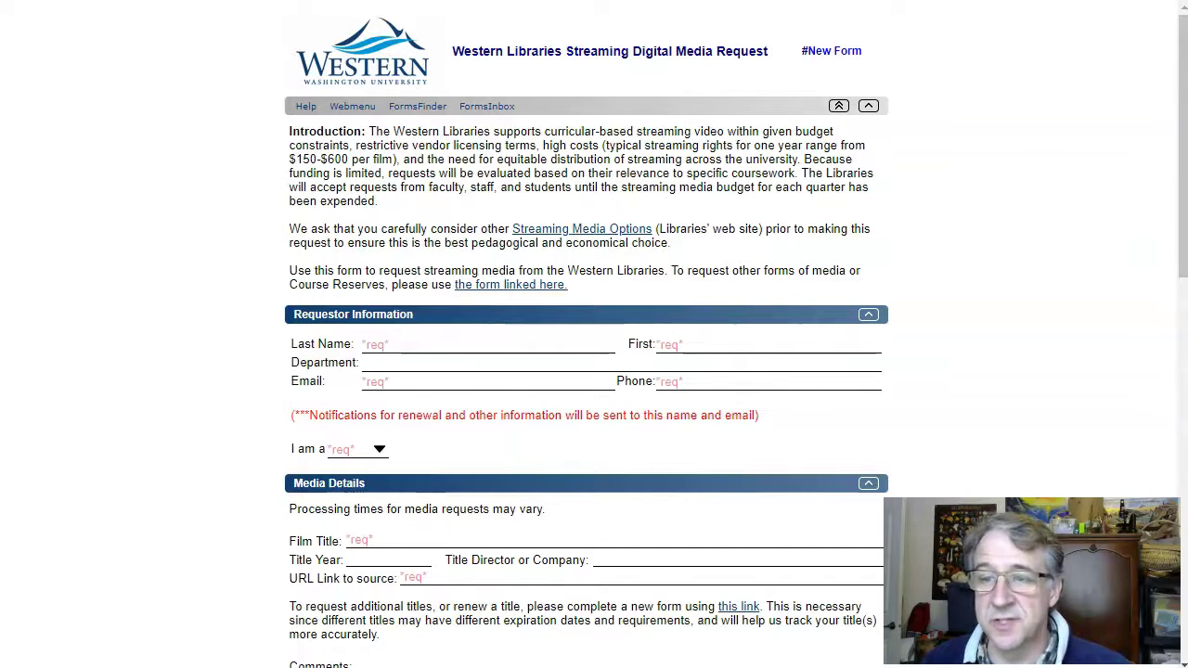
key(ctrl+Tab)
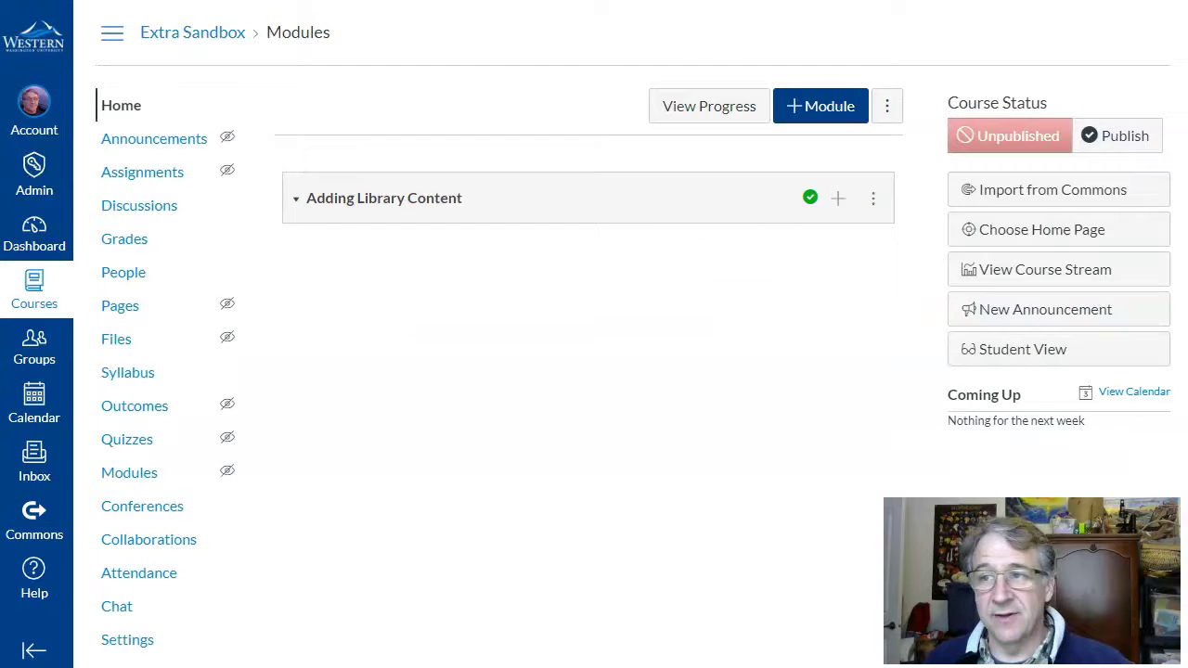
Open the Education subject research guide from the Western Libraries home page
key(ctrl+Tab)
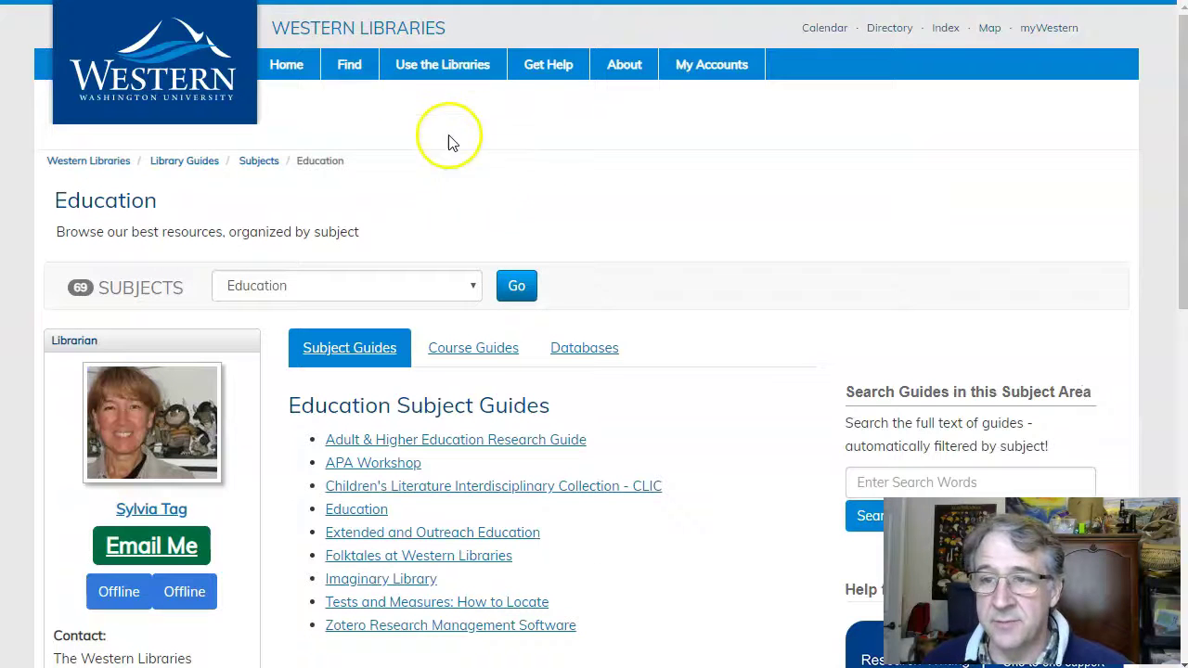
click(342, 31)
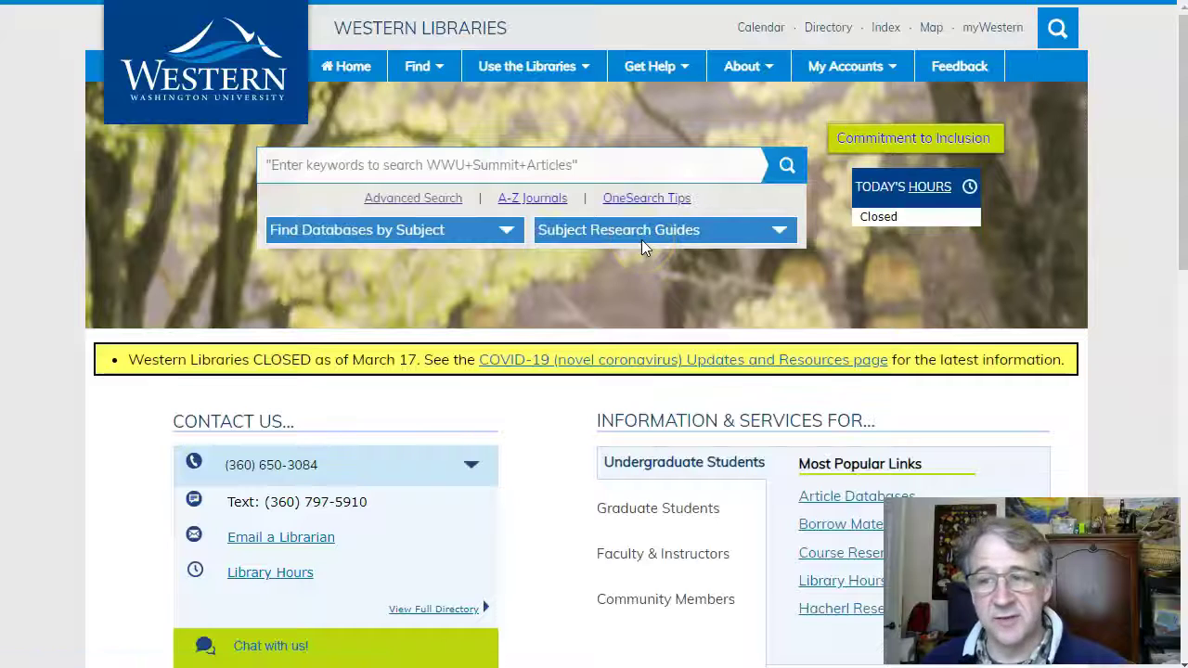
click(502, 232)
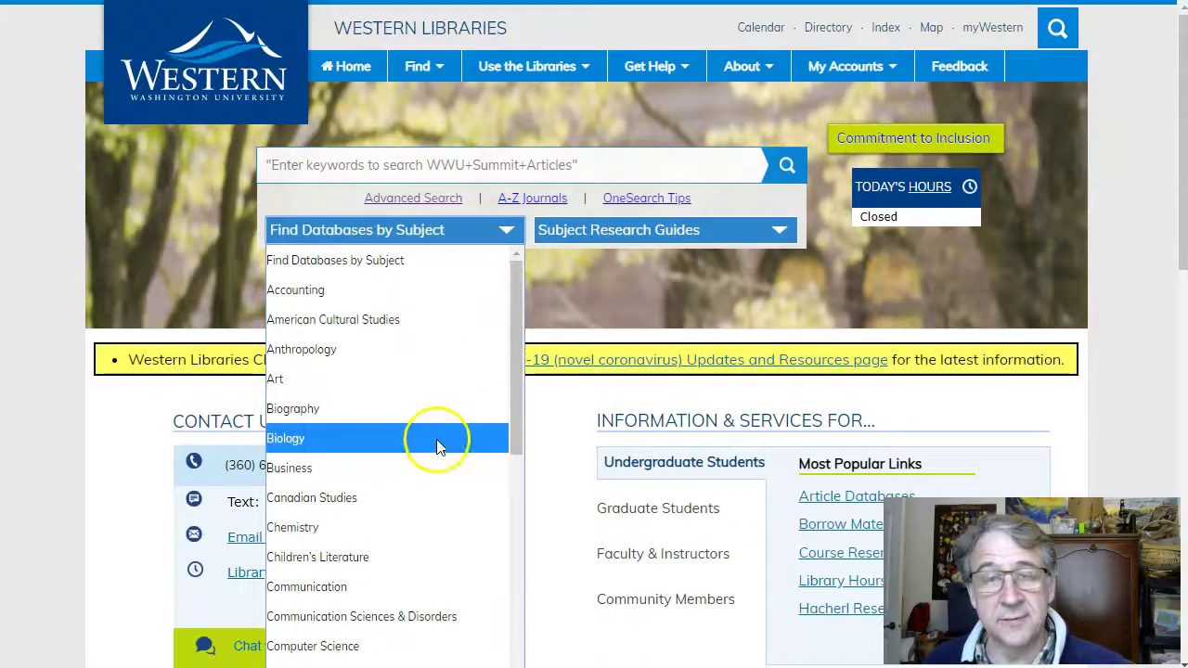
scroll(436, 439, down, 2)
scroll(438, 436, up, 2)
click(778, 229)
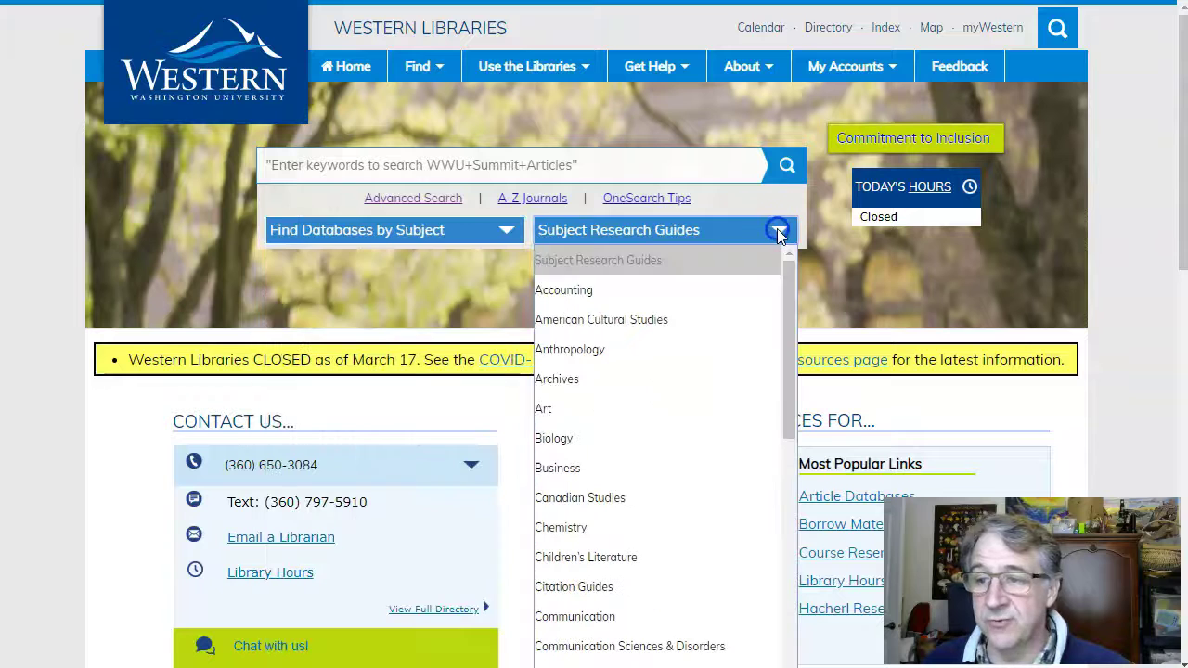
scroll(682, 416, down, 4)
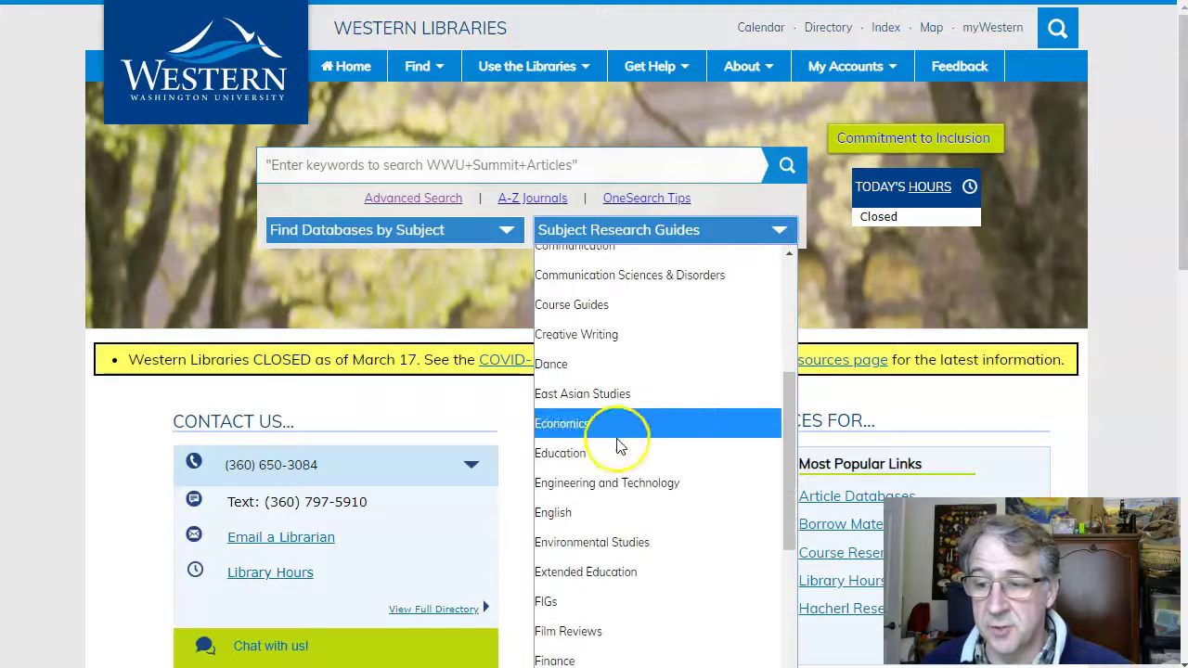
click(579, 454)
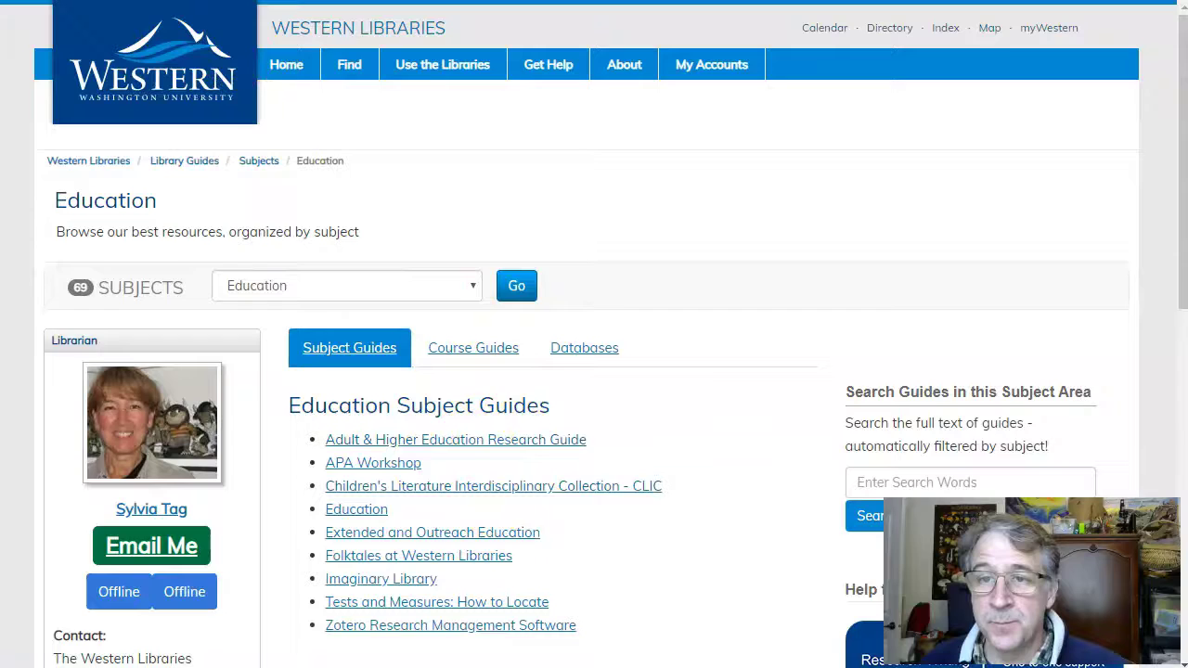
Open the Databases A-Z: Education list of 15 databases from Find Databases by Subject
click(151, 20)
click(446, 232)
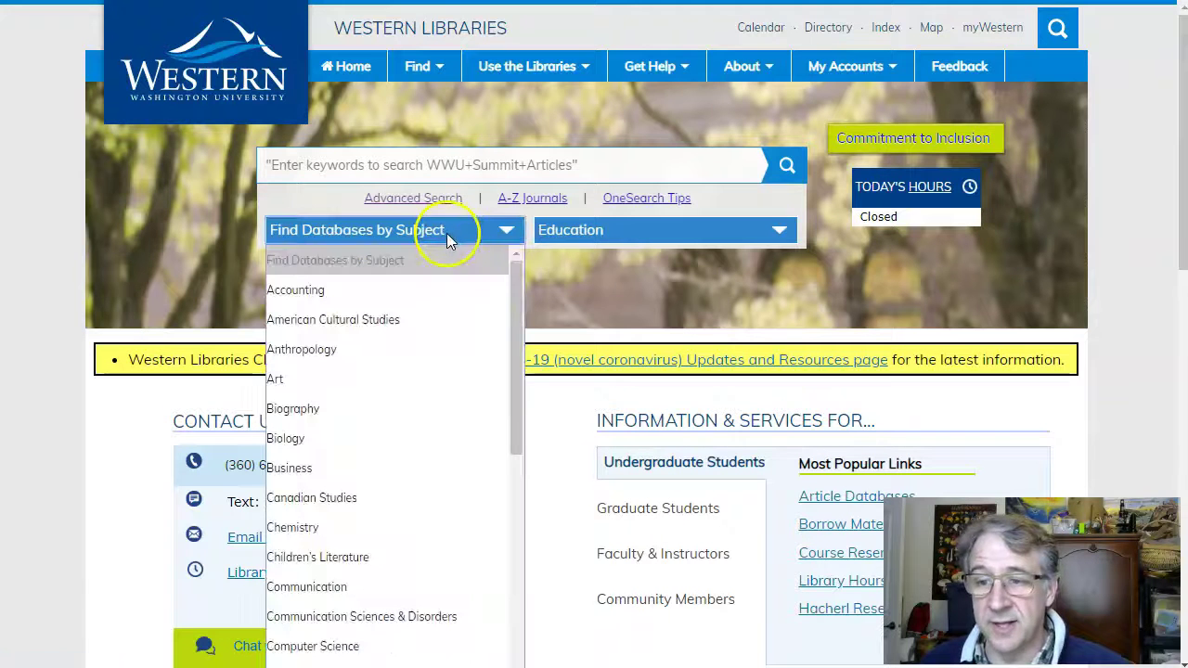
scroll(408, 517, down, 5)
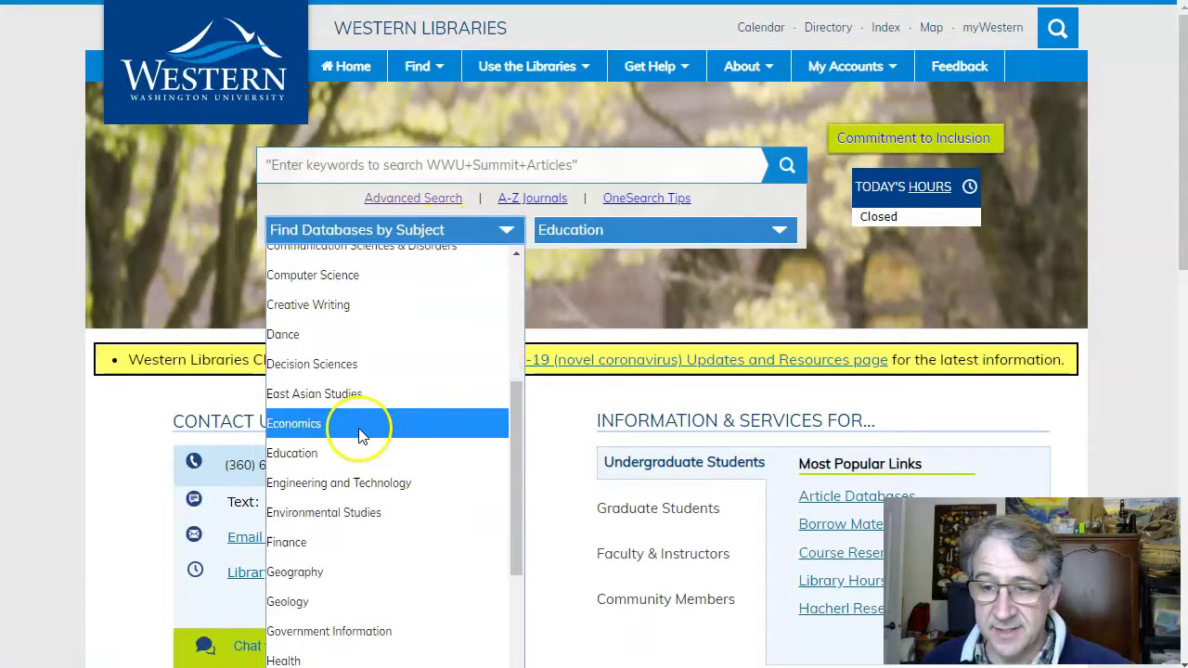
click(356, 455)
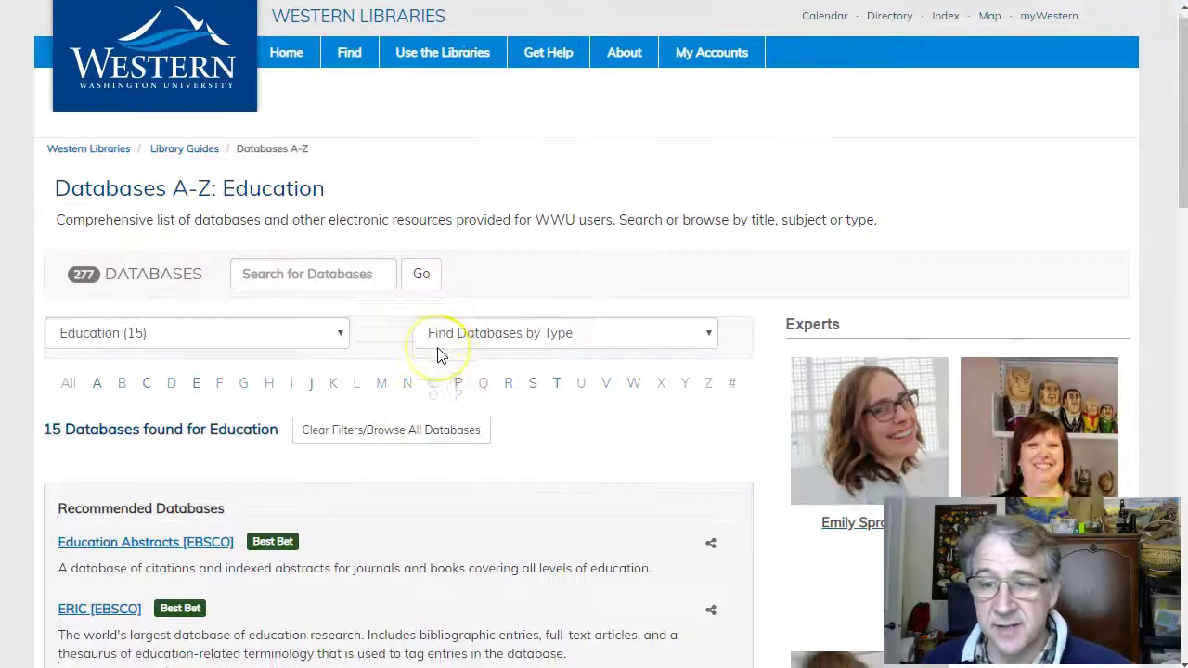
scroll(441, 356, down, 3)
scroll(440, 356, down, 2)
scroll(443, 352, up, 5)
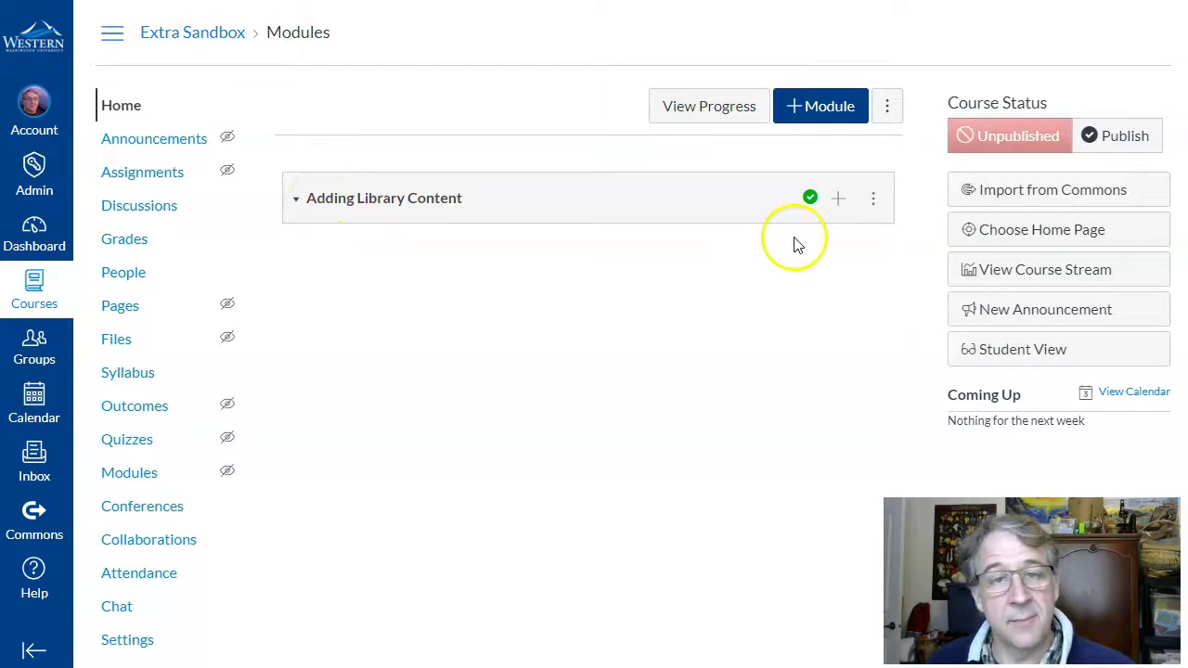
Add an External Tool item using LibApps Library Content to the Adding Library Content module
click(838, 200)
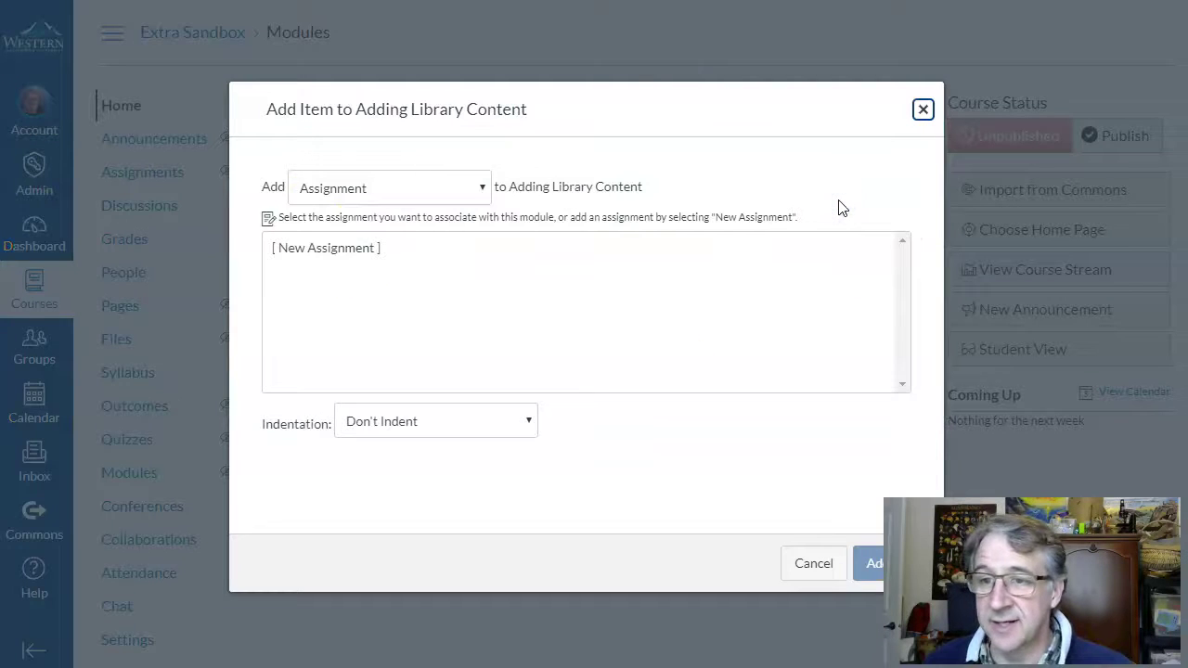
click(413, 191)
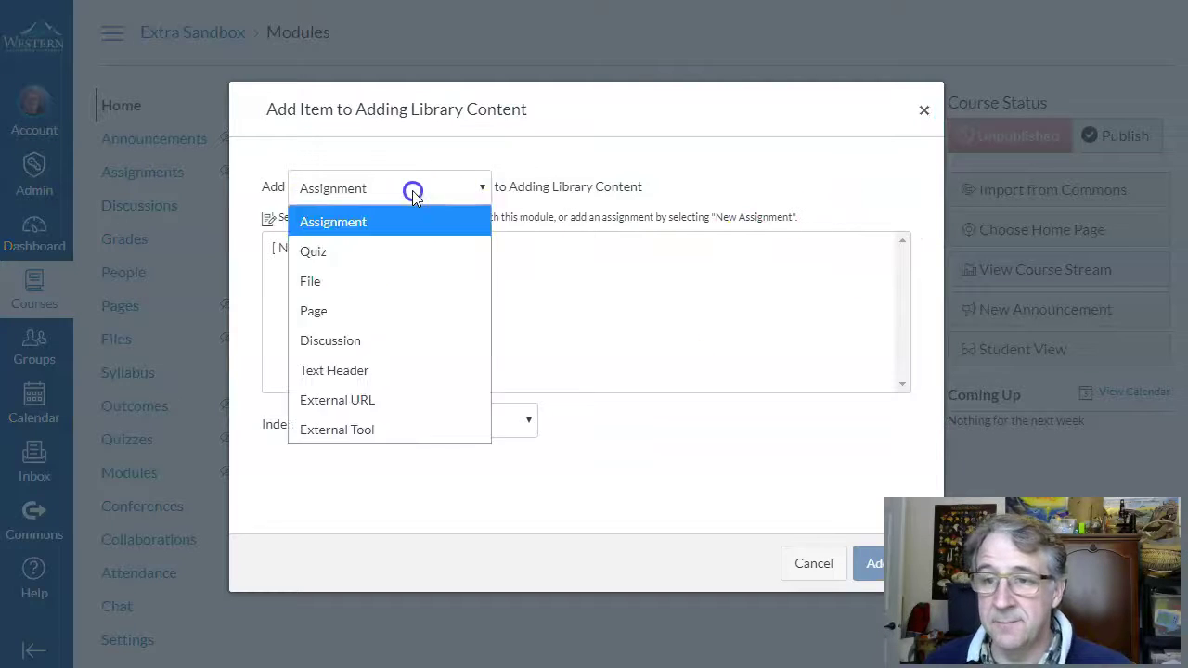
click(388, 430)
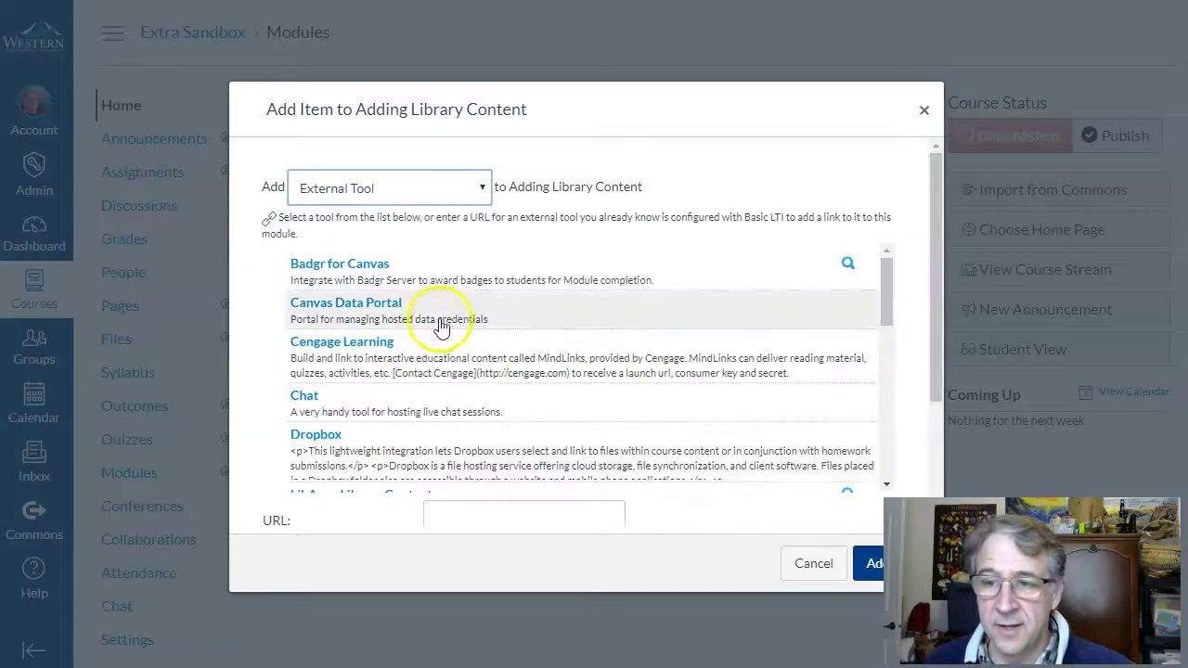
scroll(445, 324, down, 3)
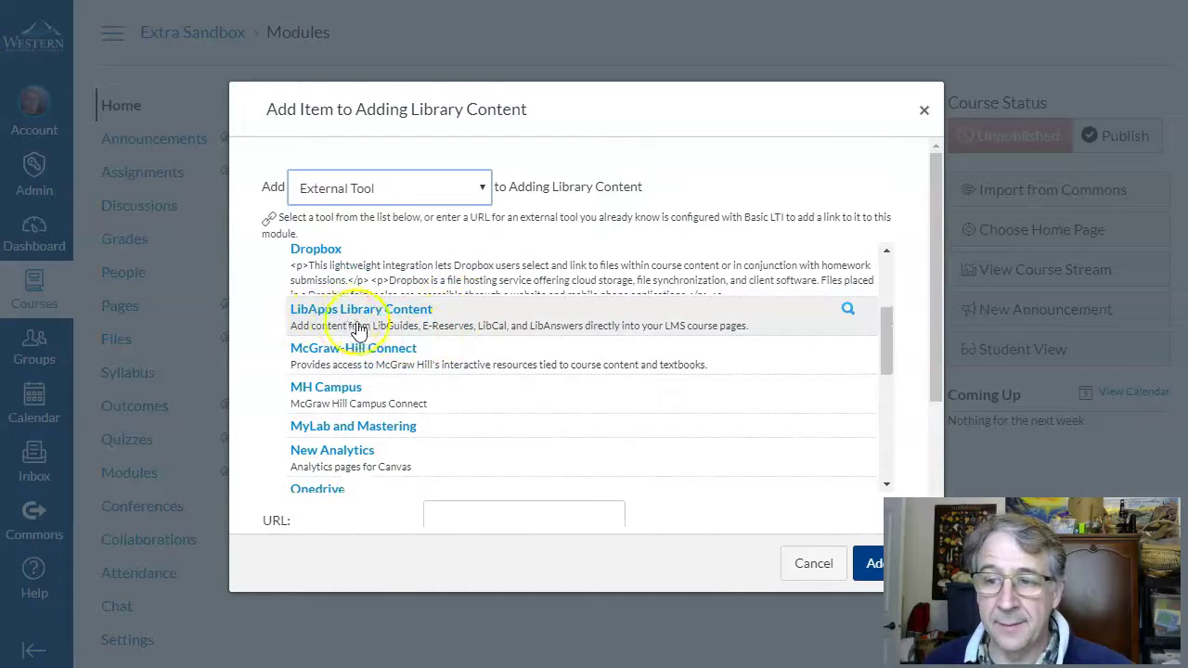
click(397, 315)
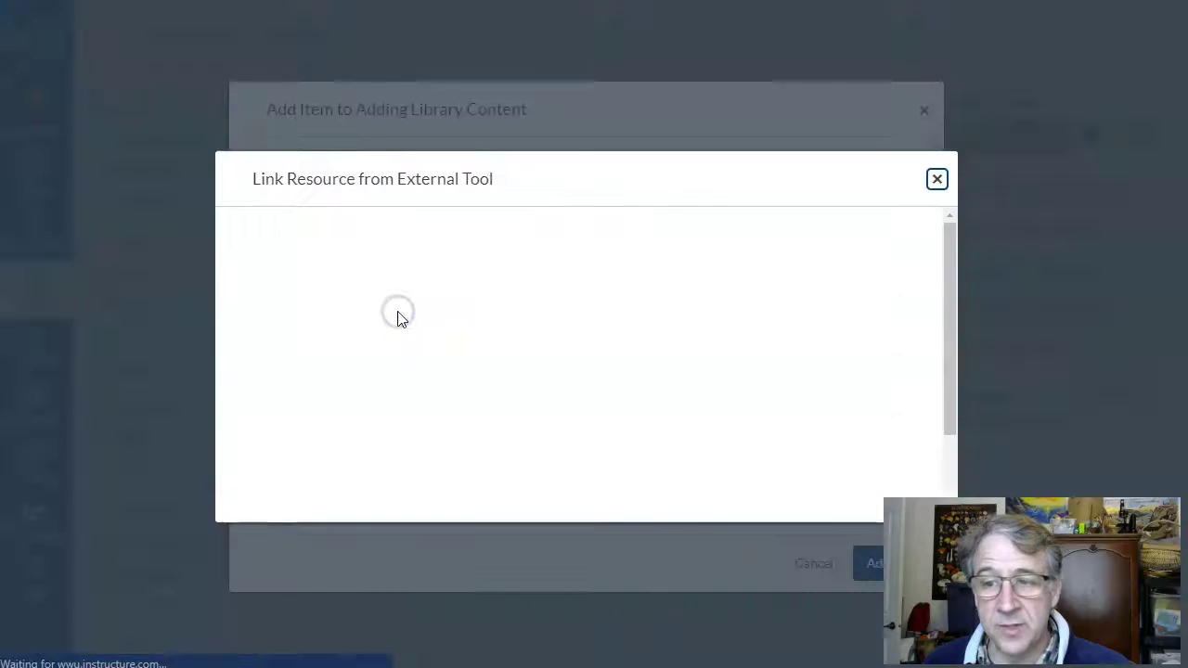
click(340, 503)
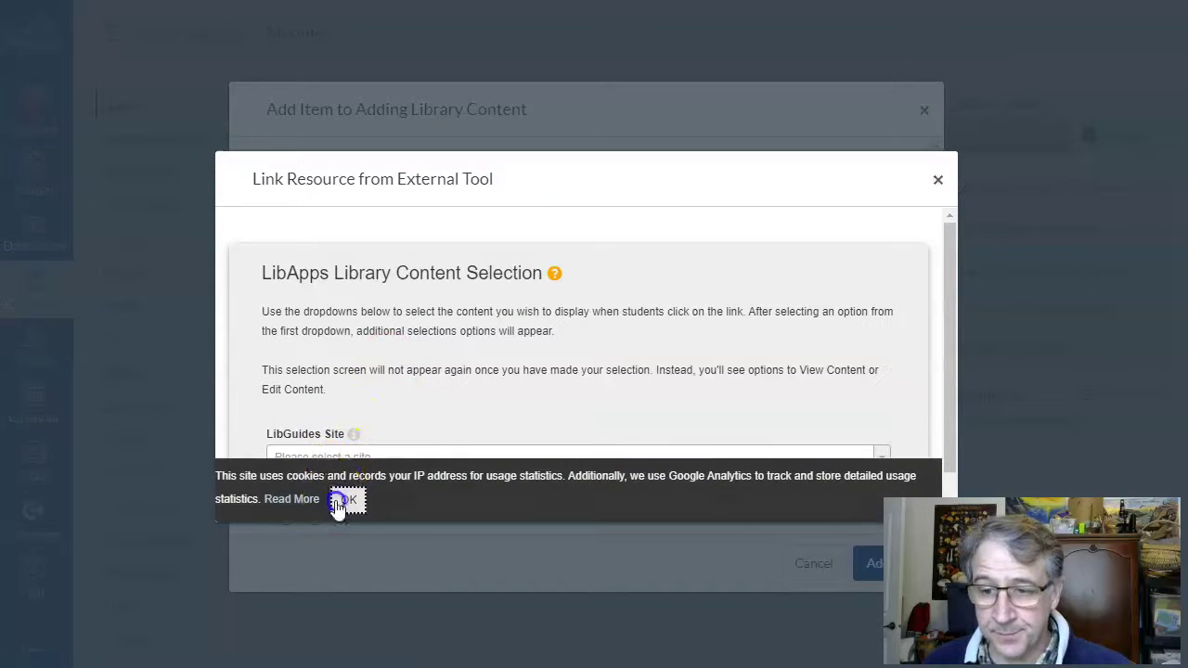
scroll(464, 411, down, 1)
Choose the libguides.wwu.edu site and the subject databases plus subject specialists content type
click(454, 413)
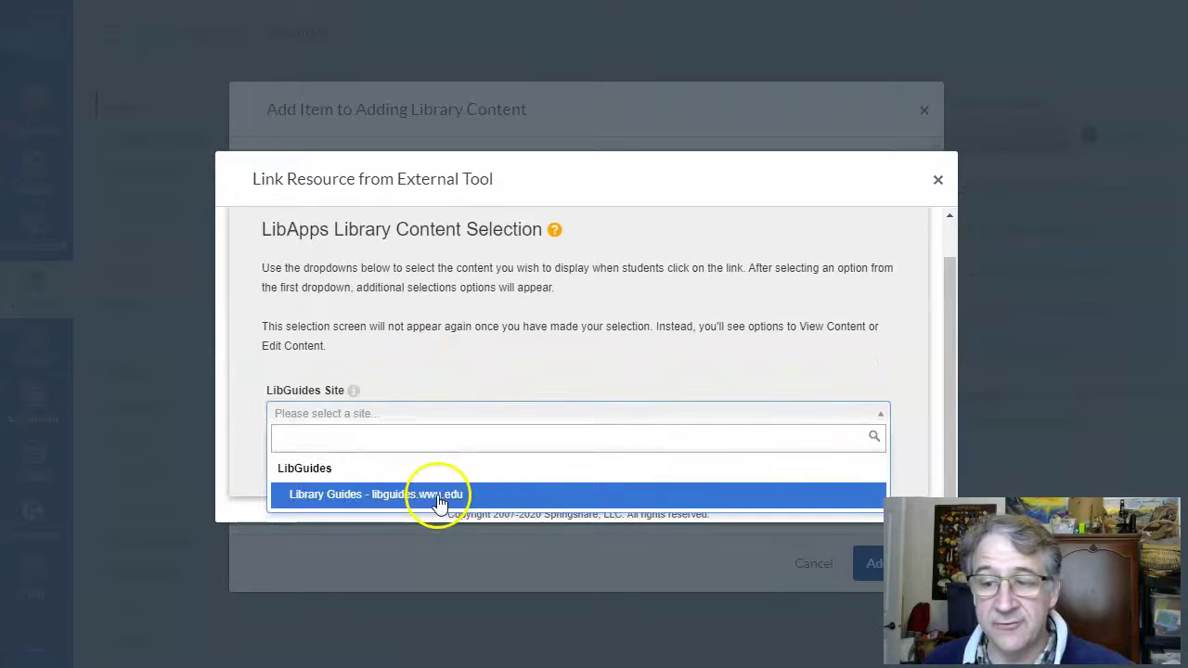
click(438, 496)
scroll(501, 436, down, 1)
click(501, 413)
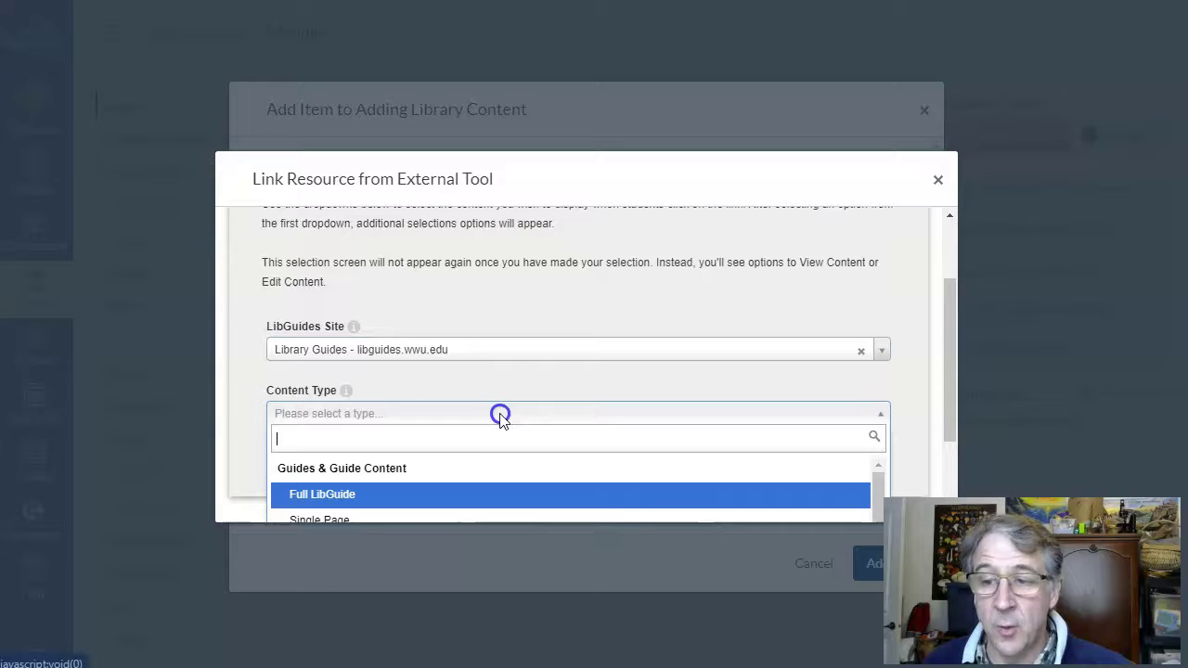
scroll(520, 436, down, 2)
scroll(563, 427, down, 2)
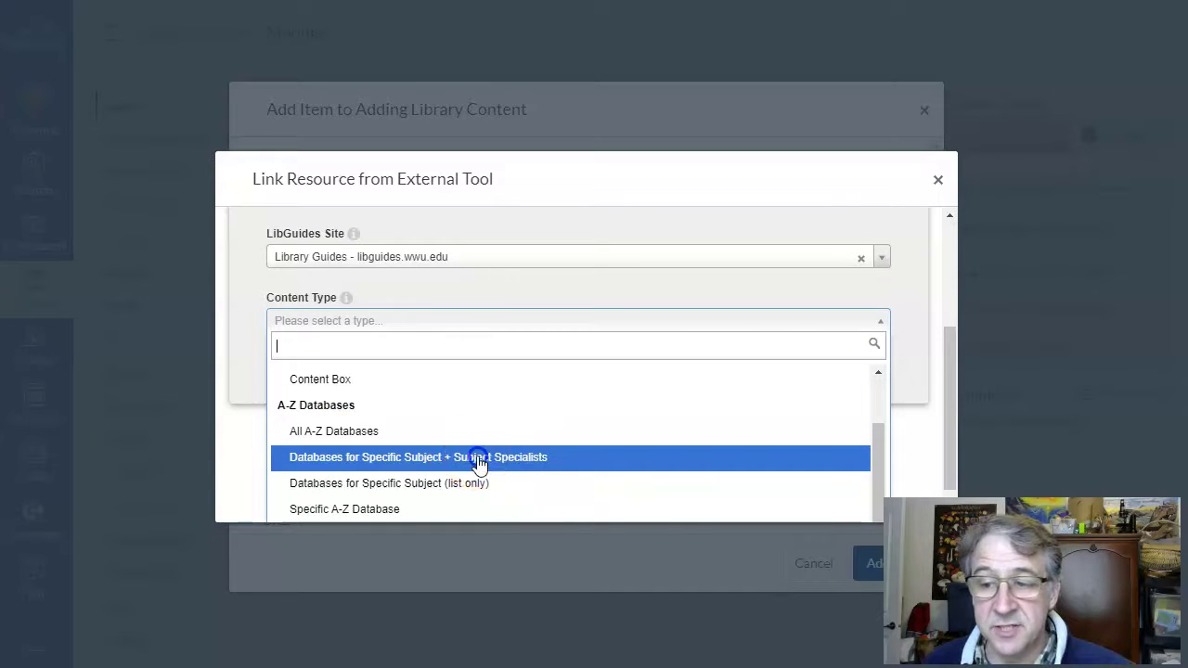
click(478, 461)
Set the subject to Education and embed the content
click(388, 414)
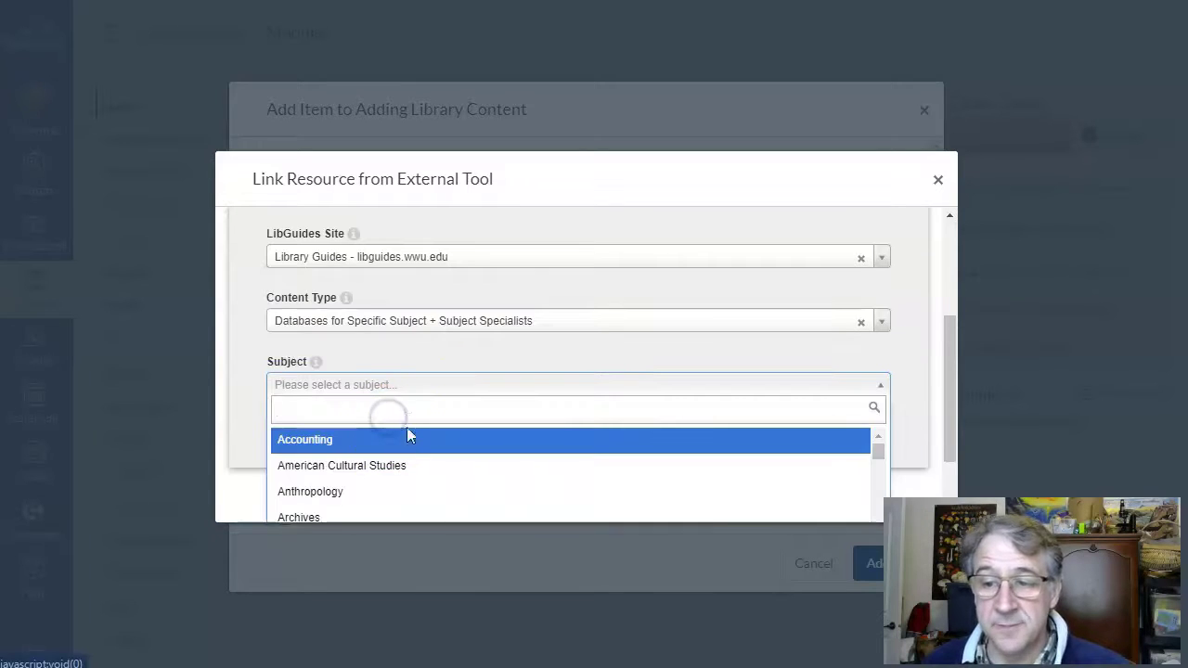
text(edu)
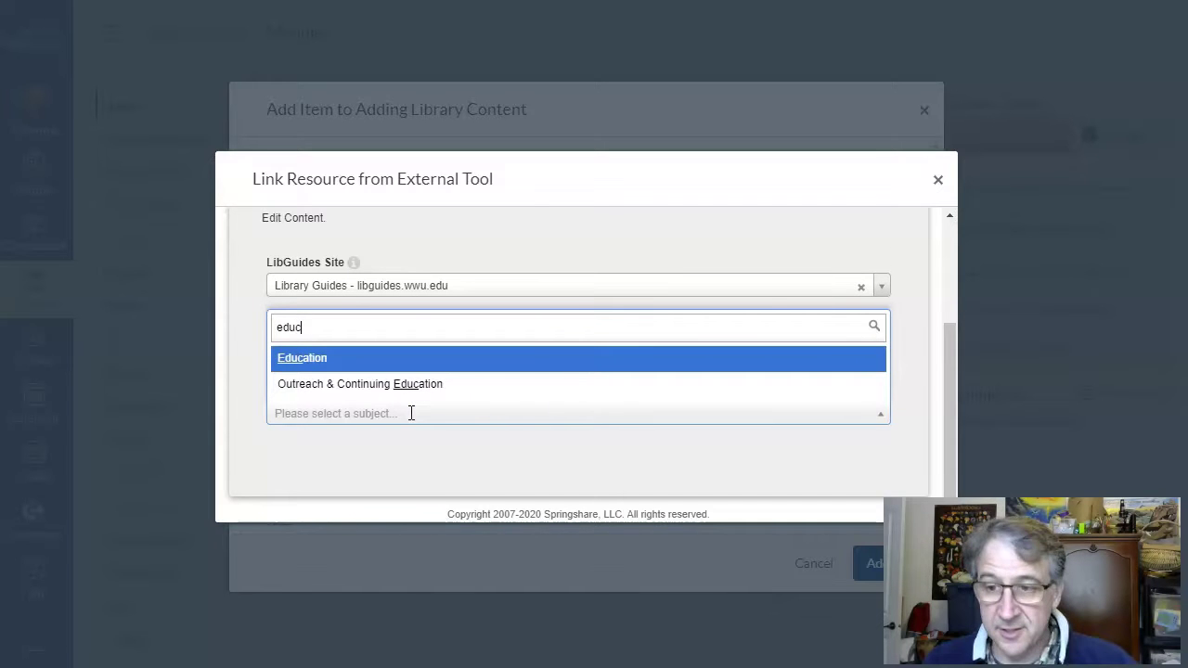
text(c)
click(297, 358)
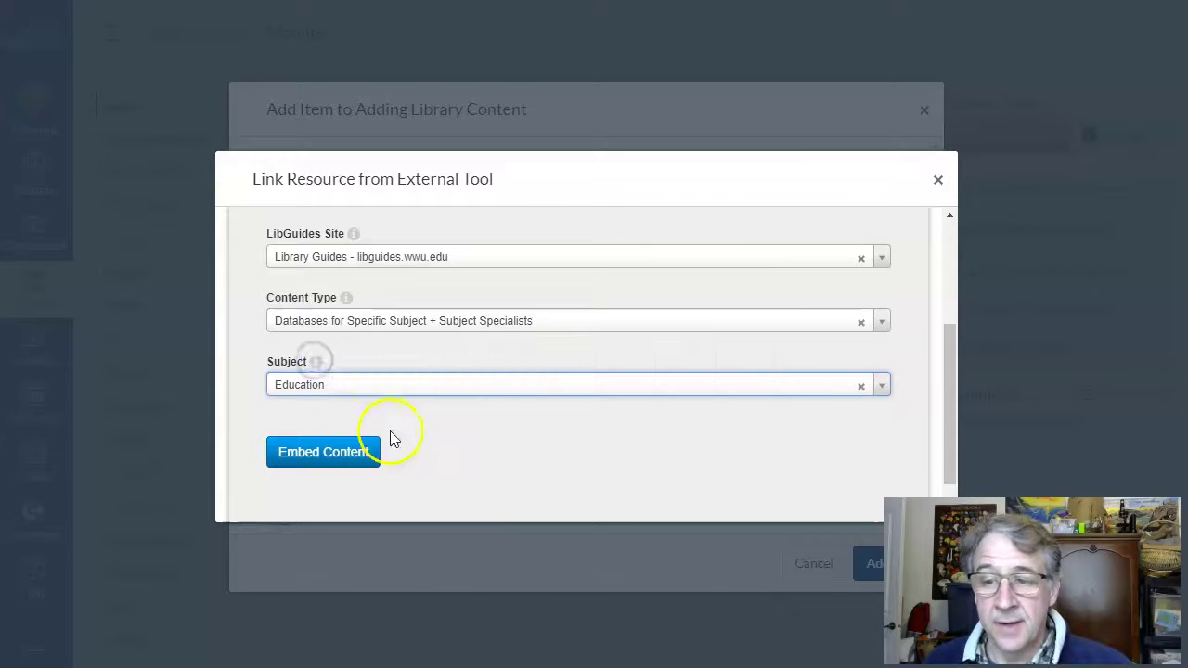
click(331, 454)
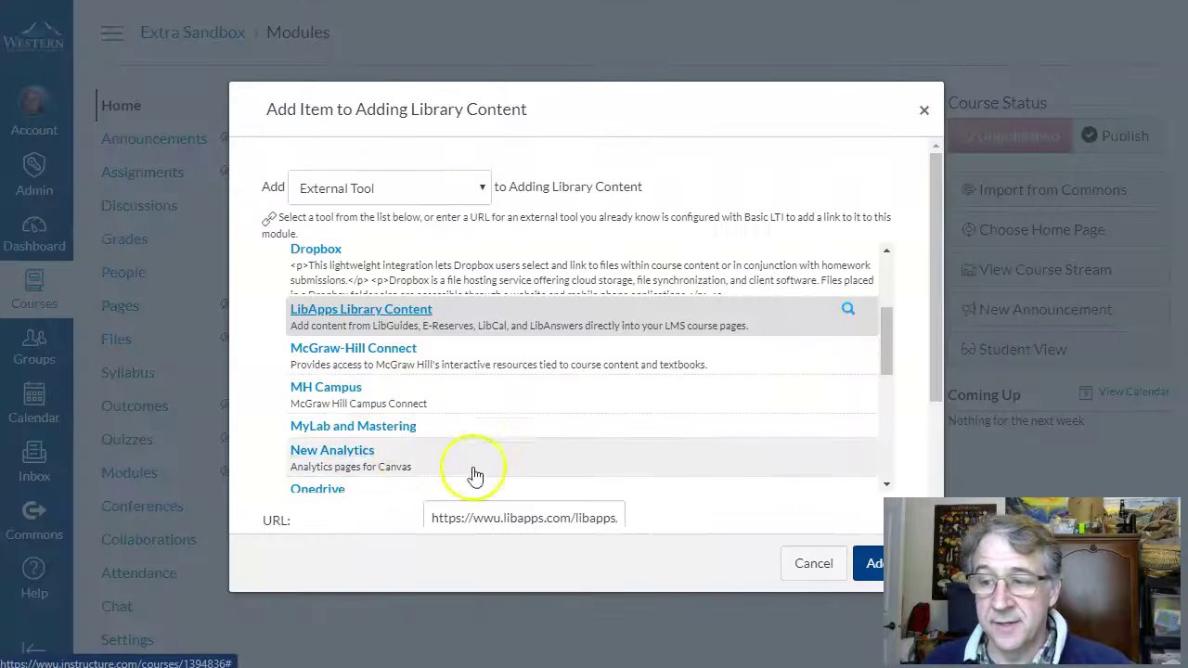
Add the 'AZ List: Subject + Specialists: Education' item, publish it, and open it
drag(653, 102, 563, 85)
click(801, 546)
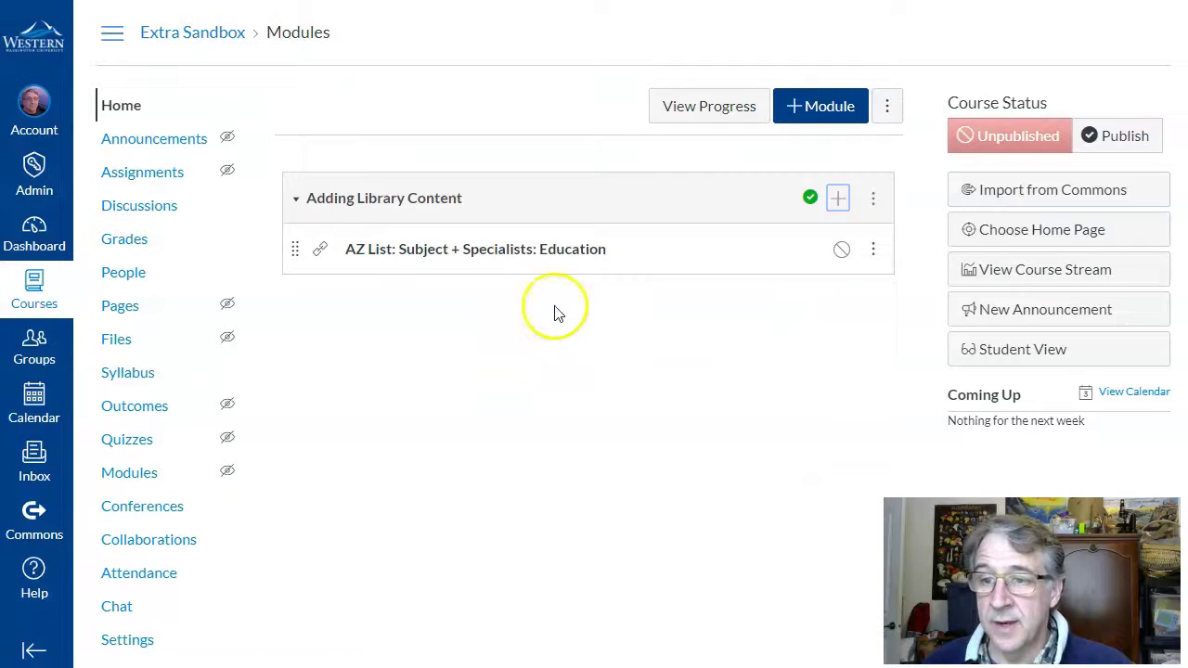
click(840, 251)
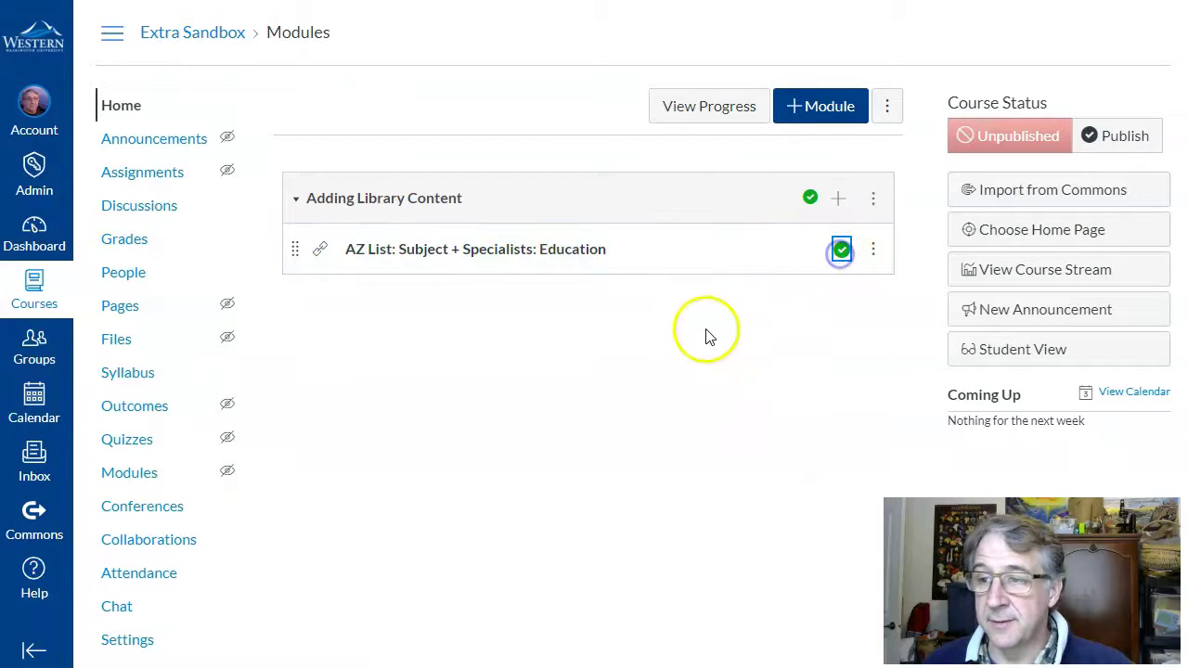
click(401, 250)
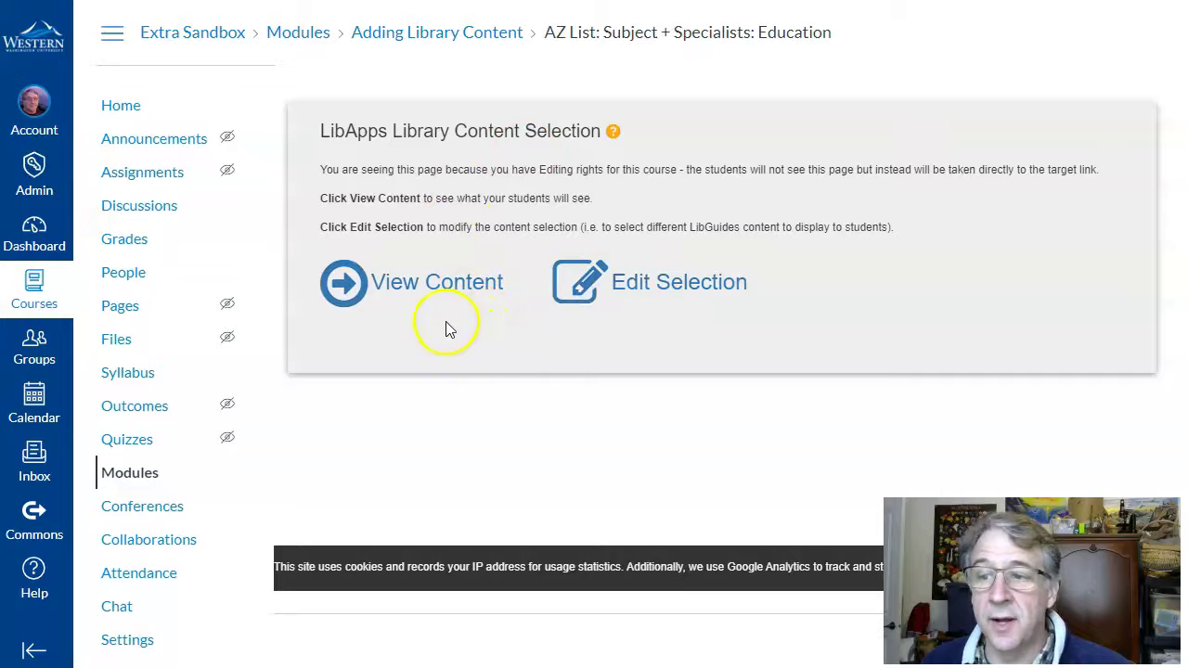
Show the embedded Education databases list via View Content and scroll through it
click(396, 287)
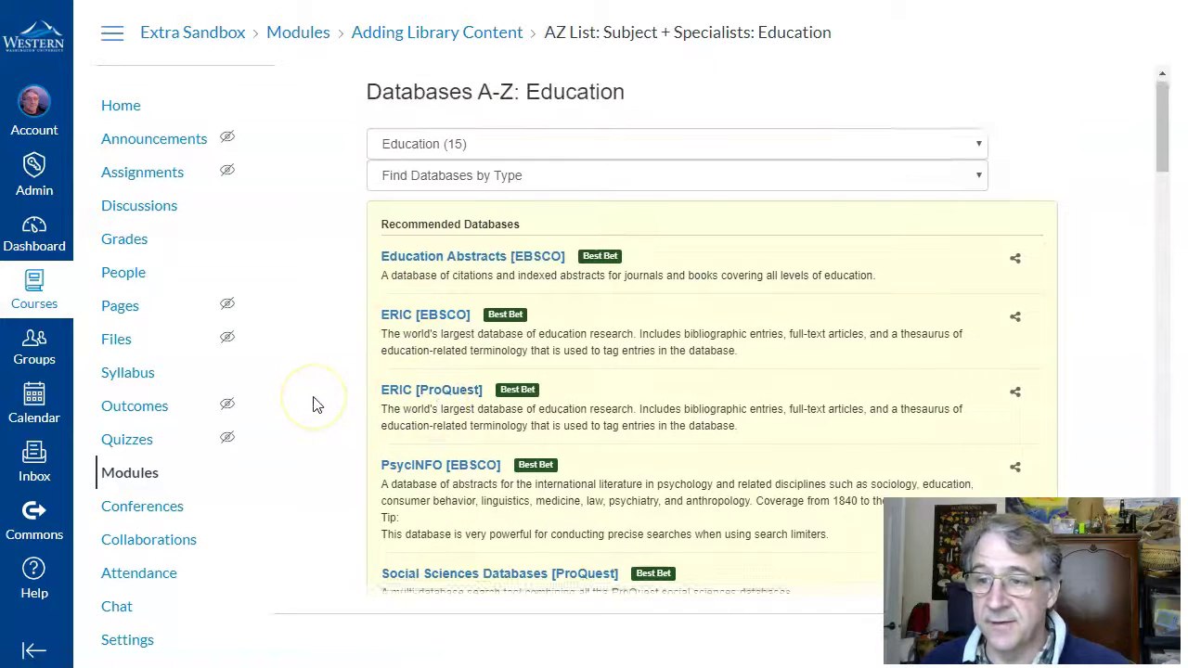
scroll(331, 393, down, 1)
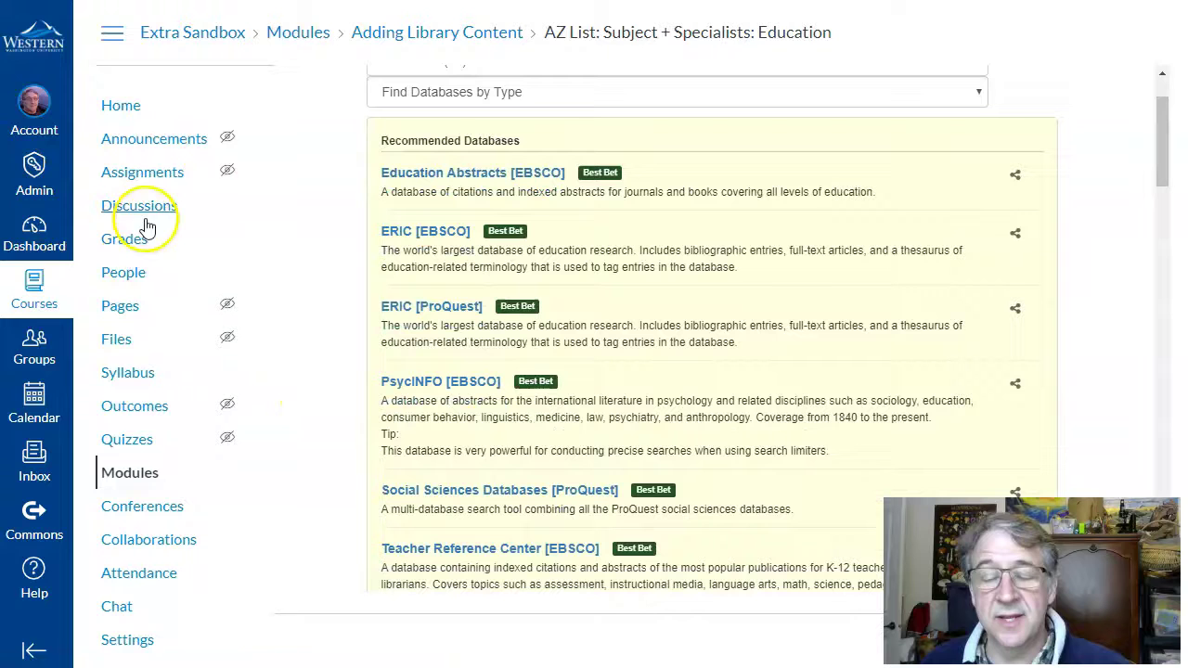
scroll(314, 340, down, 3)
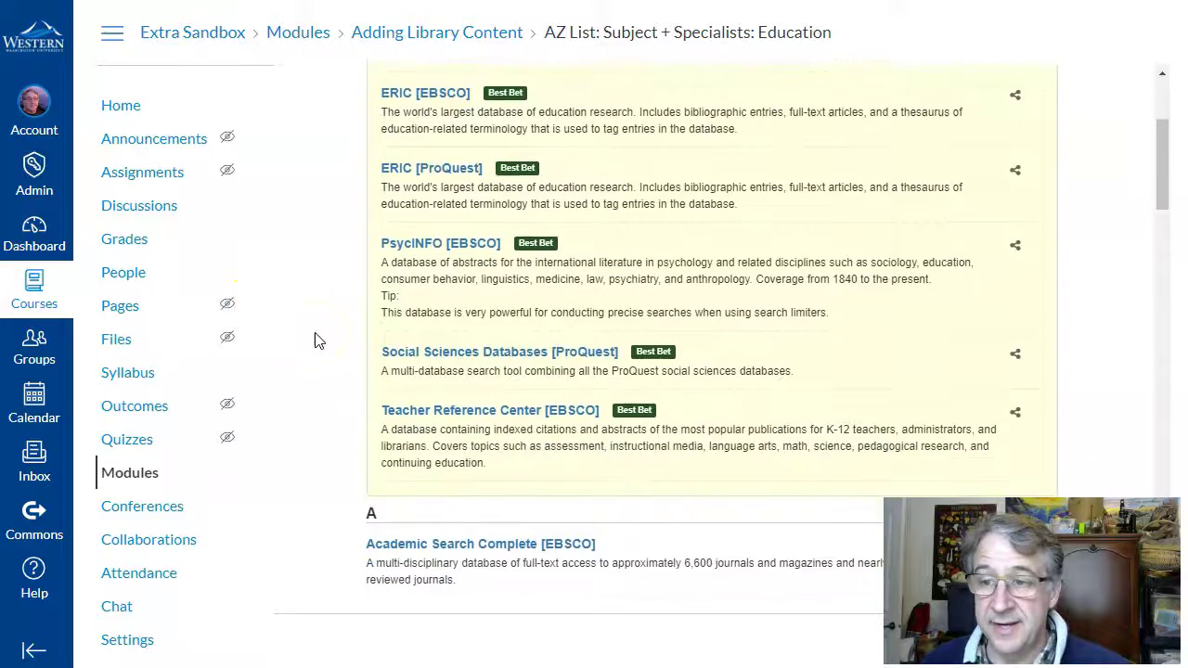
scroll(316, 340, up, 4)
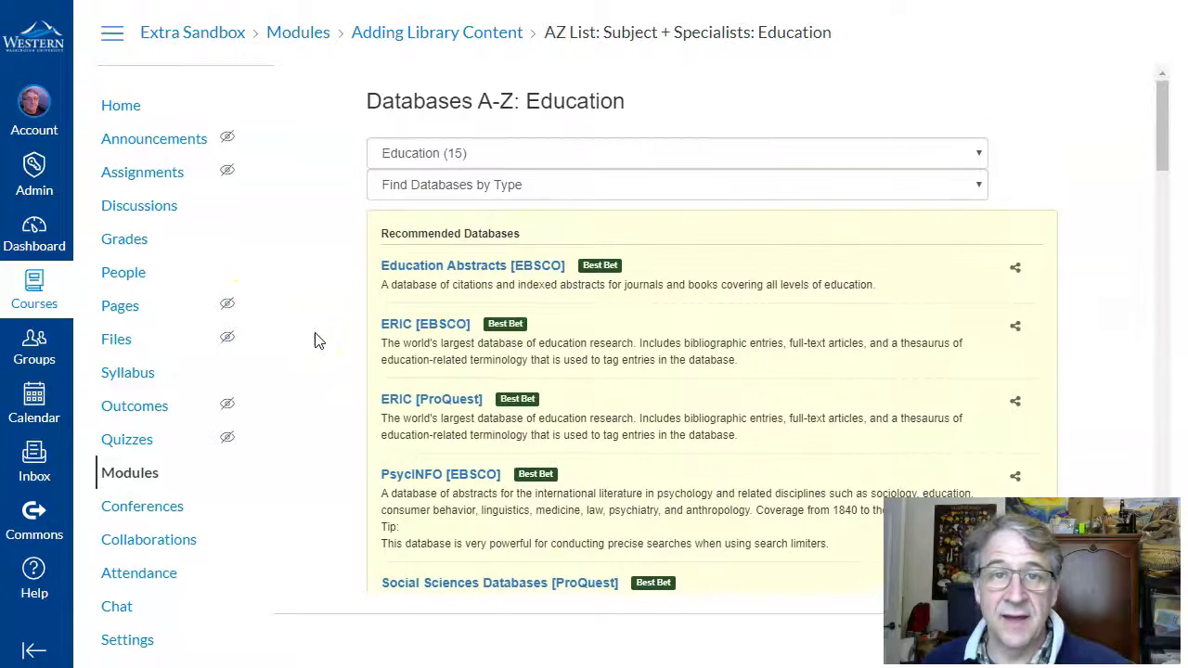